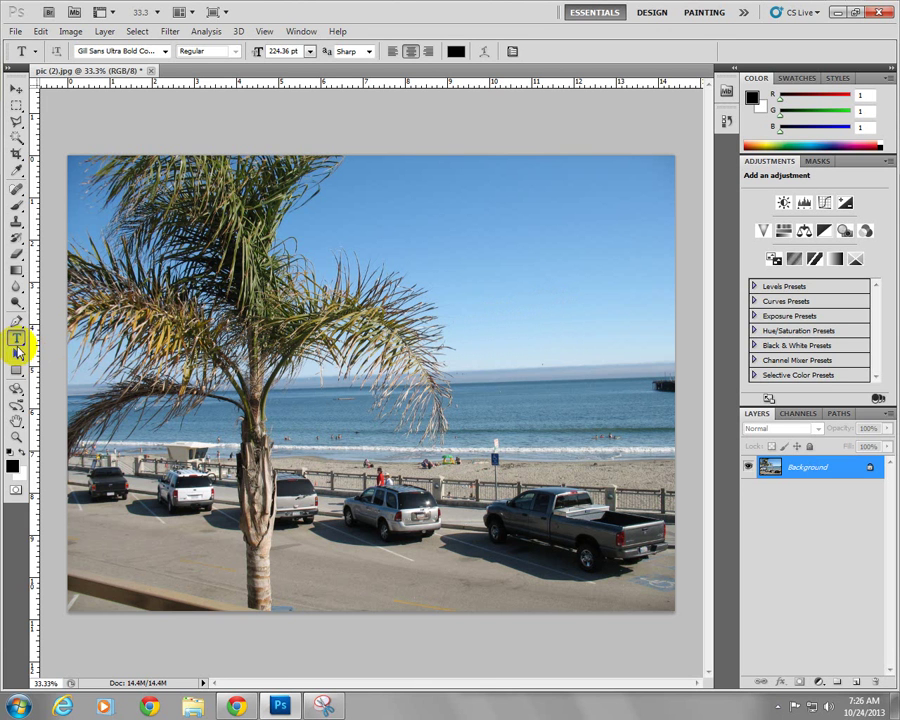
Step: Choose the Horizontal Type Tool and click on the beach photo to start a new type layer
{"action": "left_click", "coordinate": [16, 344]}
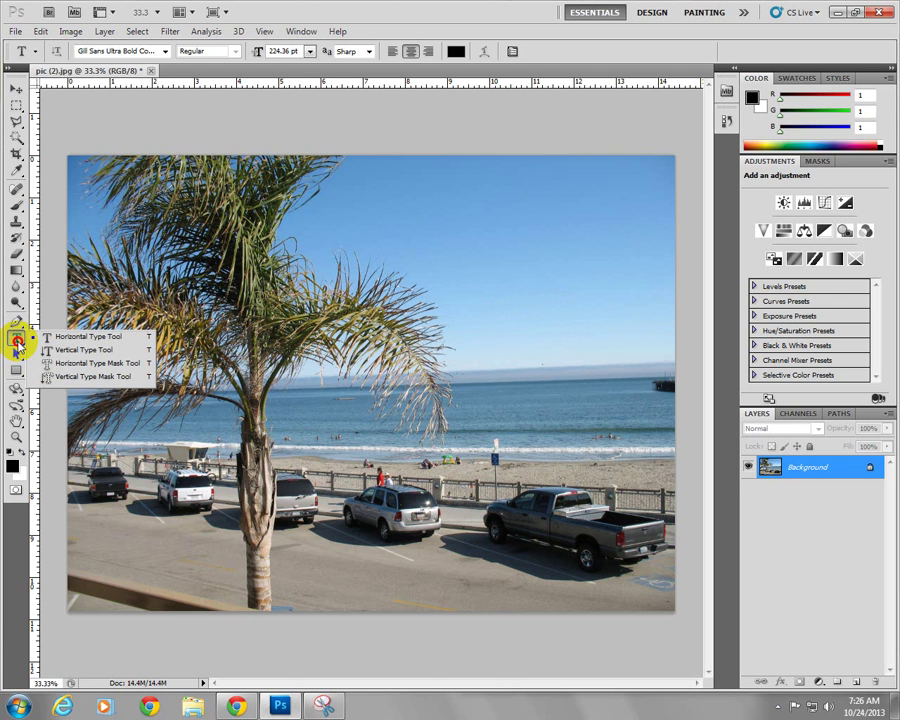
{"action": "left_click", "coordinate": [68, 338]}
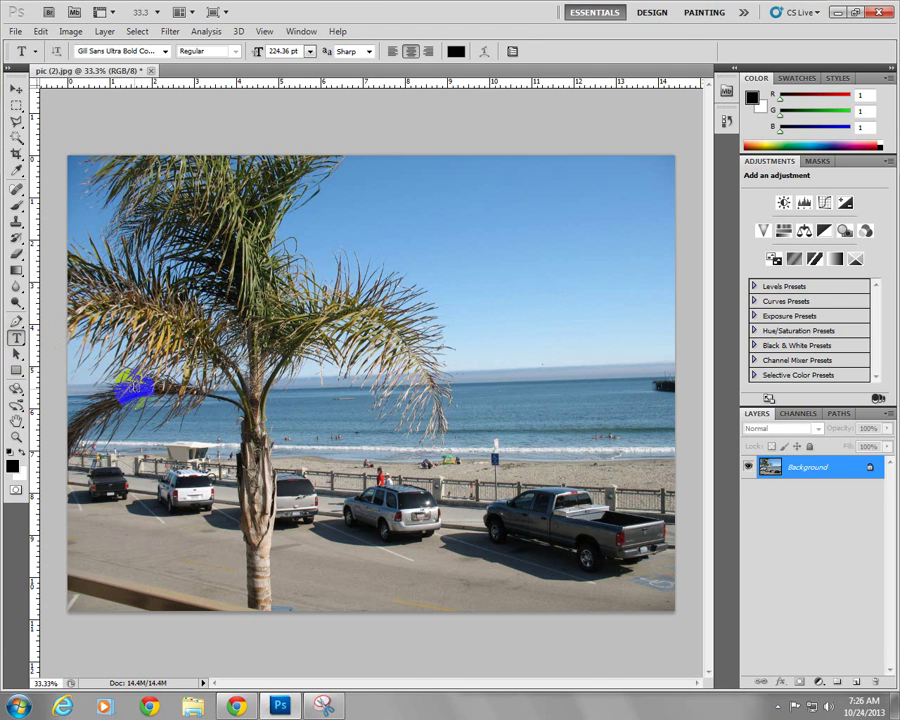
{"action": "left_click", "coordinate": [136, 390]}
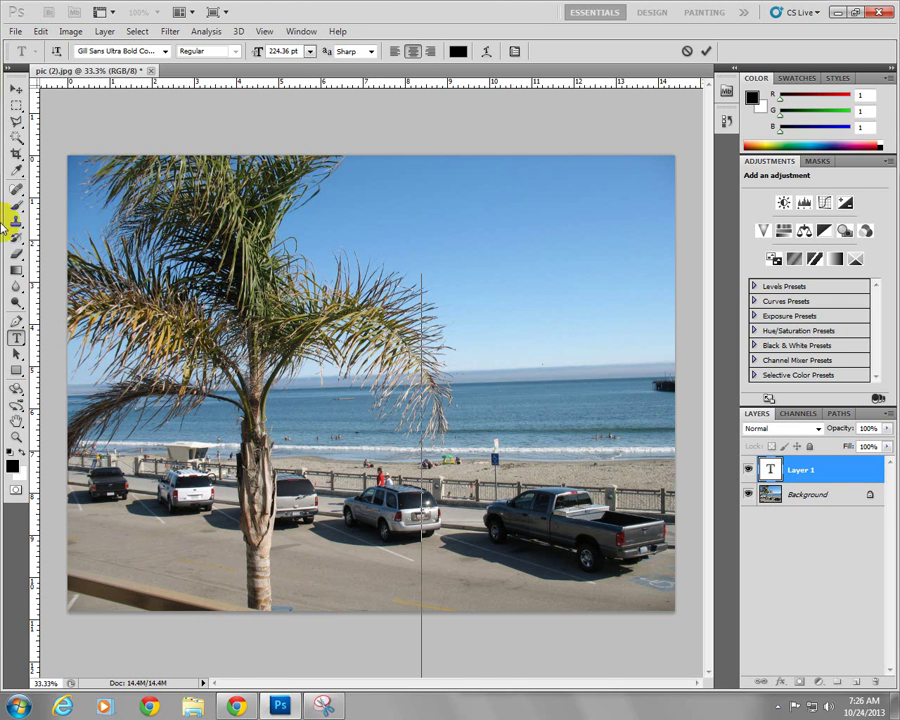
Step: Commit the text, zoom out, and use Free Transform to nudge the text box up
{"action": "left_click", "coordinate": [16, 95]}
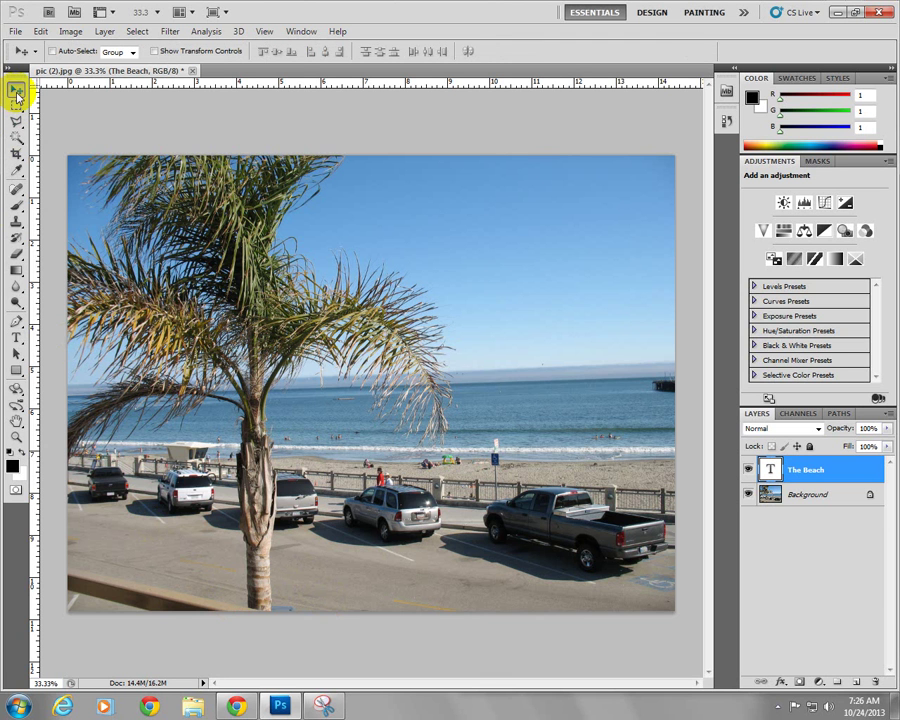
{"action": "key", "text": "ctrl+minus"}
{"action": "key", "text": "ctrl+minus"}
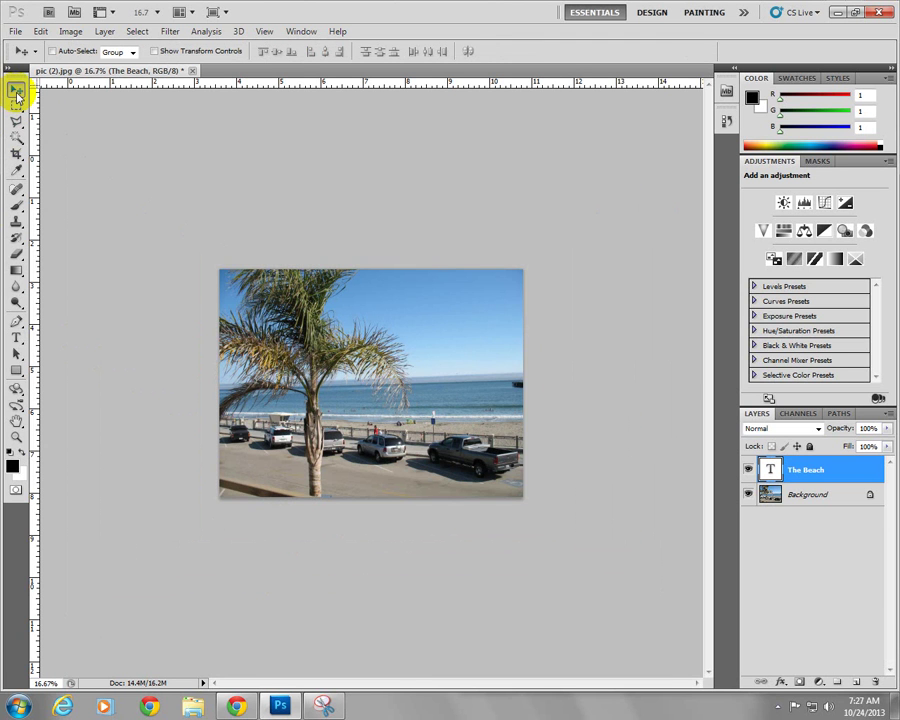
{"action": "key", "text": "ctrl+t"}
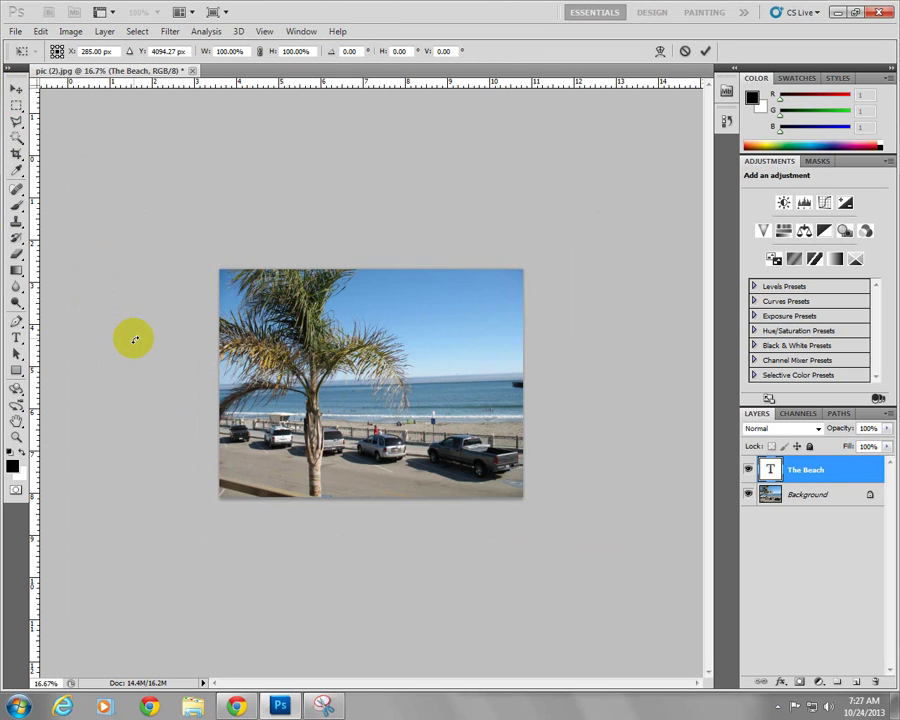
{"action": "key", "text": "ctrl+minus"}
{"action": "key", "text": "ctrl+minus"}
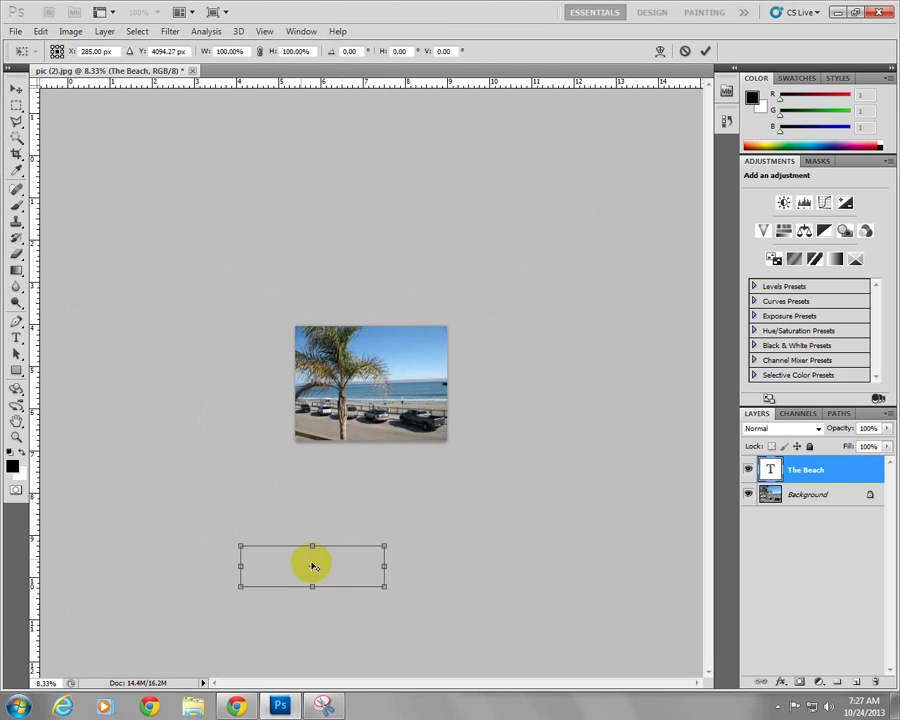
{"action": "left_click_drag", "start_coordinate": [375, 543], "coordinate": [426, 427]}
{"action": "key", "text": "Return"}
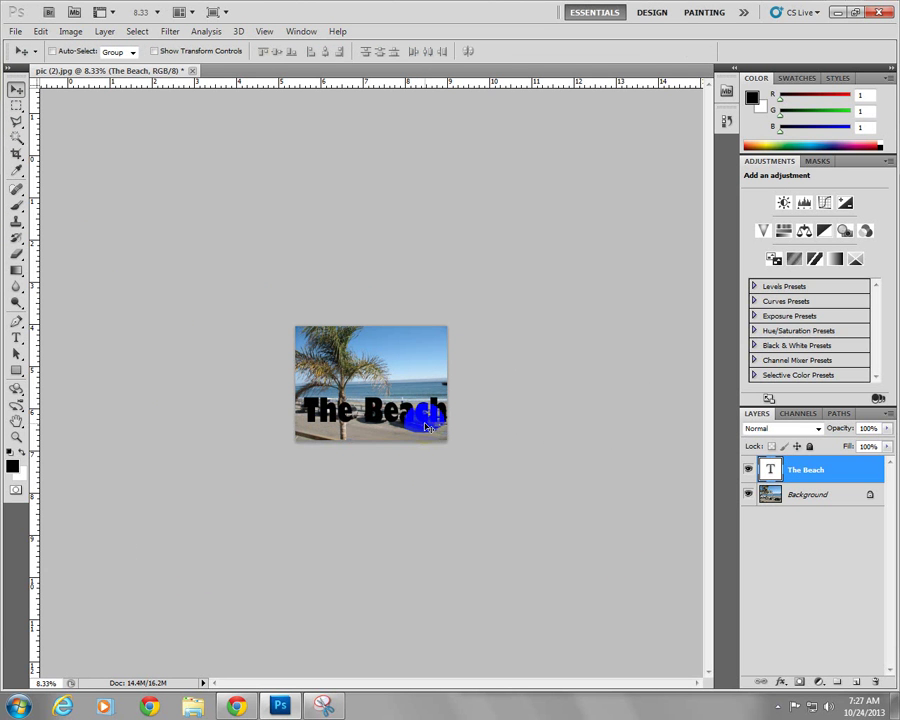
Step: Drag the 'The Beach' text across the lower part of the photo, over the parked cars
{"action": "scroll", "coordinate": [426, 427], "scroll_direction": "up", "scroll_amount": 4}
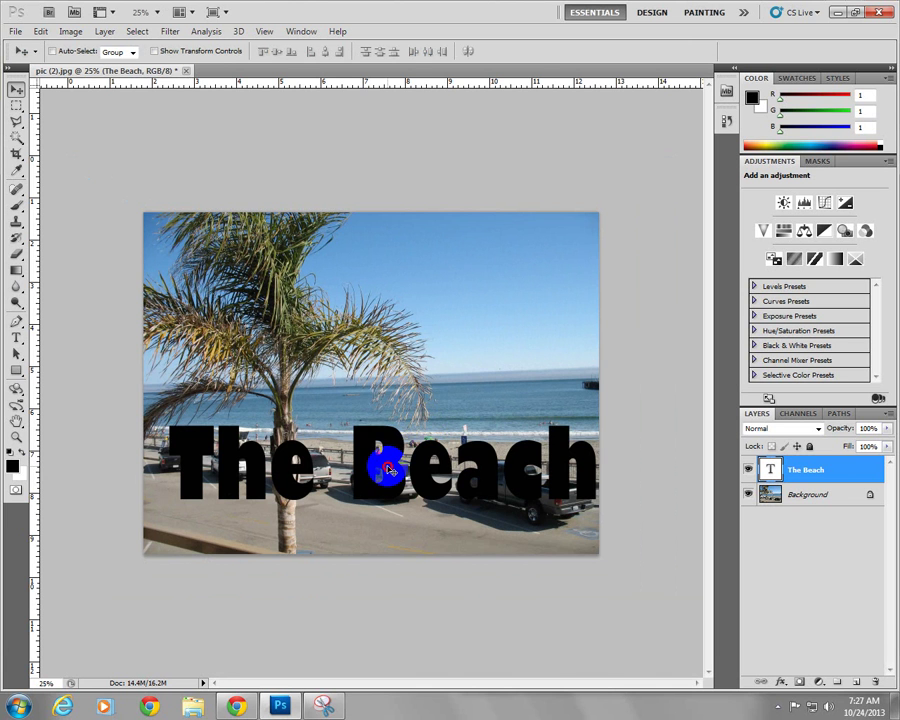
{"action": "left_click_drag", "start_coordinate": [382, 466], "coordinate": [366, 478]}
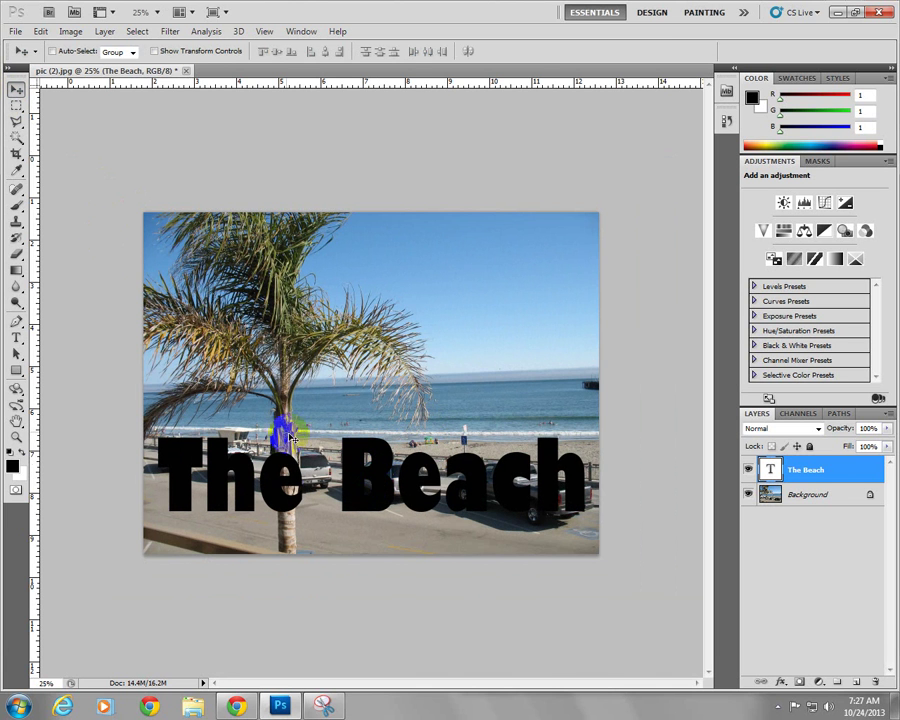
{"action": "left_click_drag", "start_coordinate": [224, 484], "coordinate": [211, 404]}
{"action": "left_click_drag", "start_coordinate": [300, 446], "coordinate": [330, 502]}
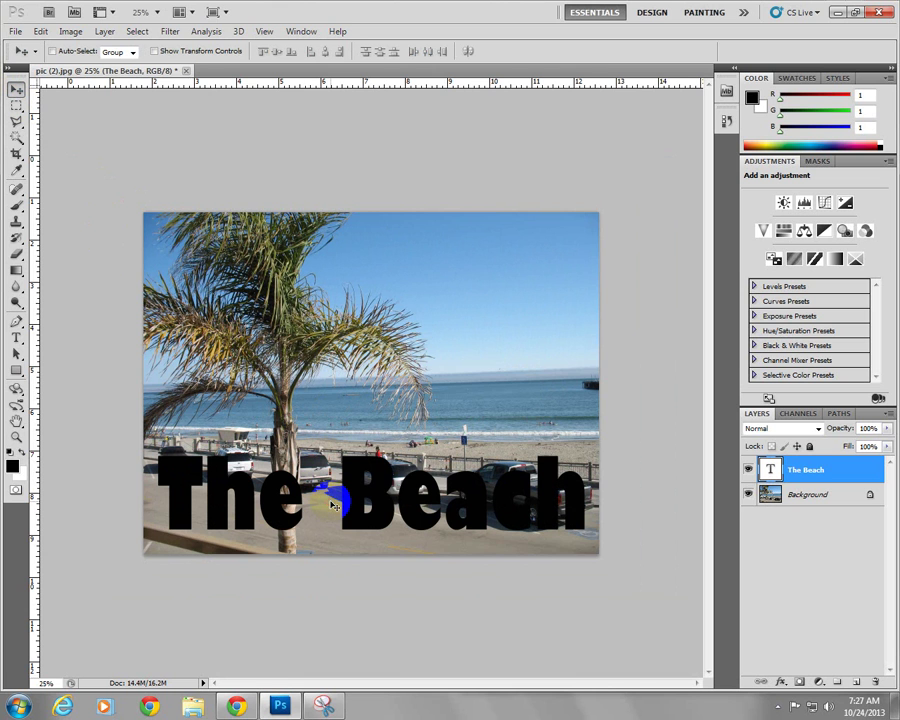
Step: Select all the 'The Beach' text and try Old English Text MT before settling on Snap ITC
{"action": "left_click", "coordinate": [17, 339]}
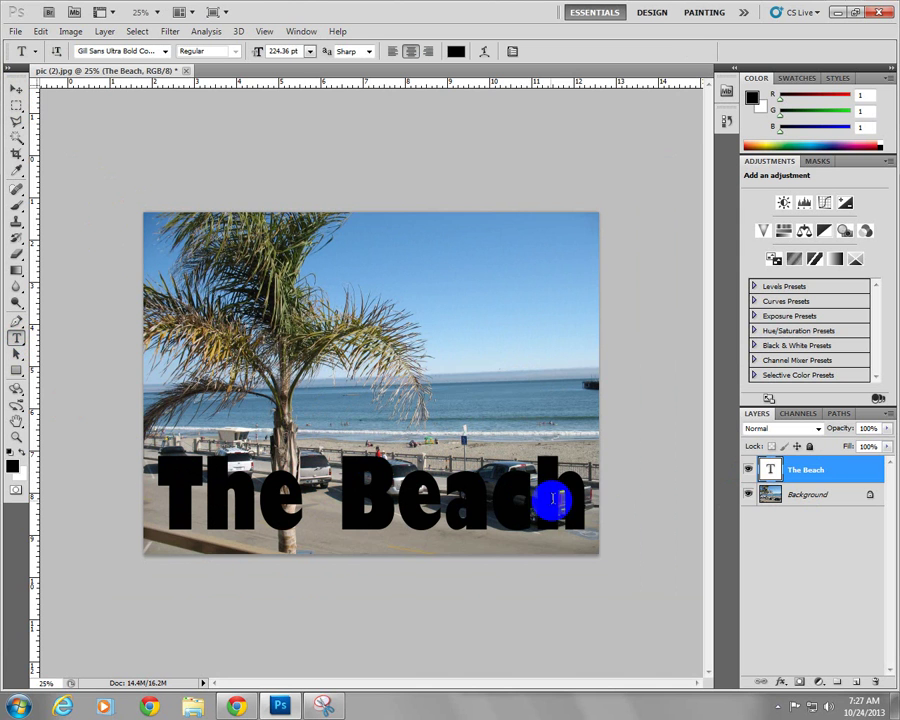
{"action": "left_click_drag", "start_coordinate": [583, 497], "coordinate": [120, 520]}
{"action": "left_click", "coordinate": [165, 51]}
{"action": "scroll", "coordinate": [160, 570], "scroll_direction": "down", "scroll_amount": 4}
{"action": "scroll", "coordinate": [160, 502], "scroll_direction": "down", "scroll_amount": 2}
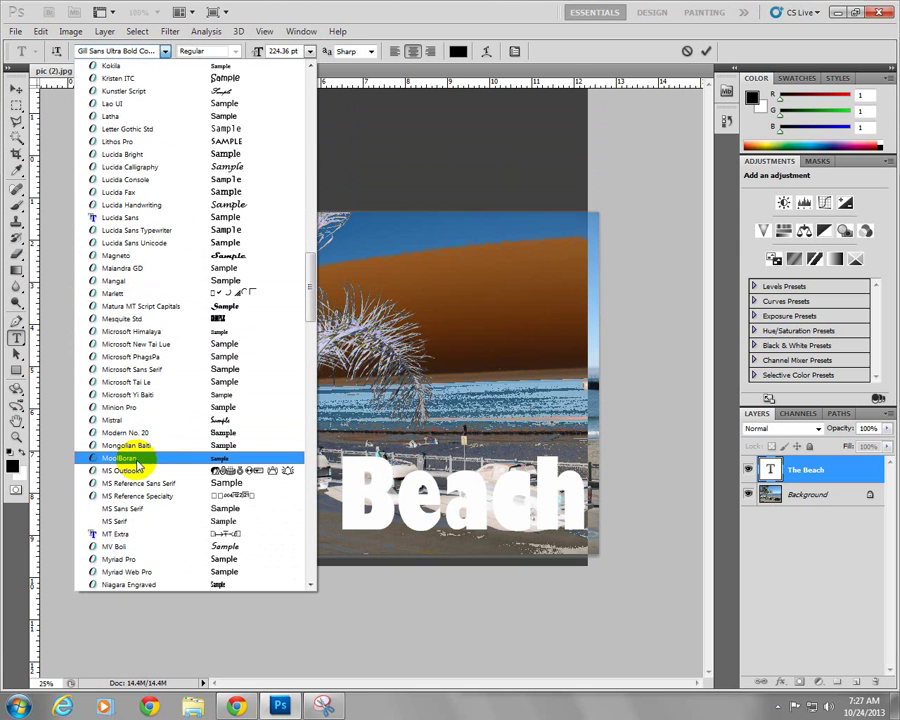
{"action": "scroll", "coordinate": [140, 500], "scroll_direction": "down", "scroll_amount": 3}
{"action": "scroll", "coordinate": [140, 483], "scroll_direction": "down", "scroll_amount": 3}
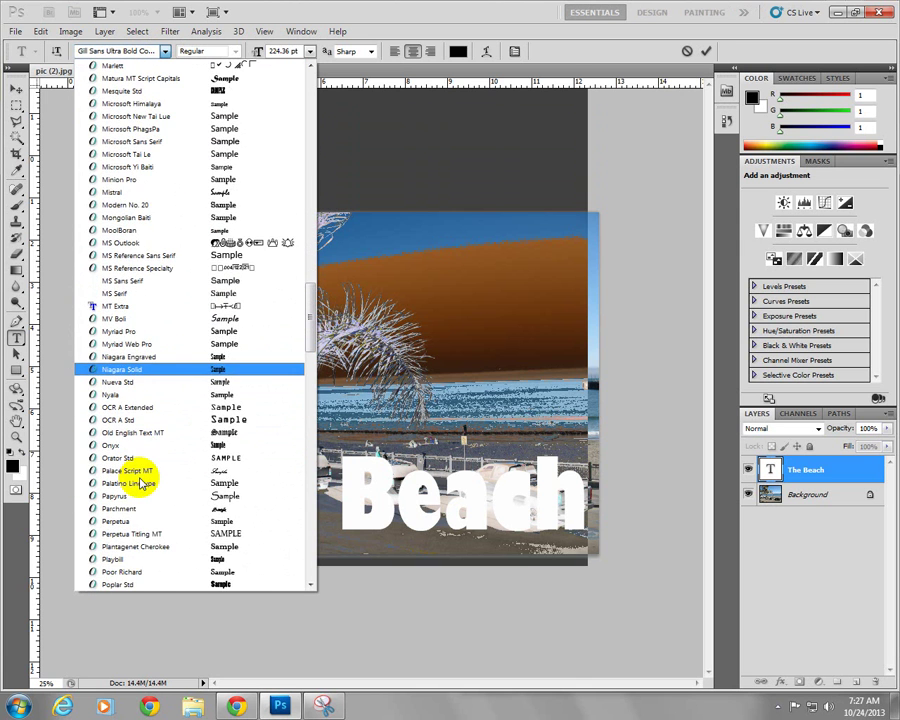
{"action": "left_click", "coordinate": [134, 432]}
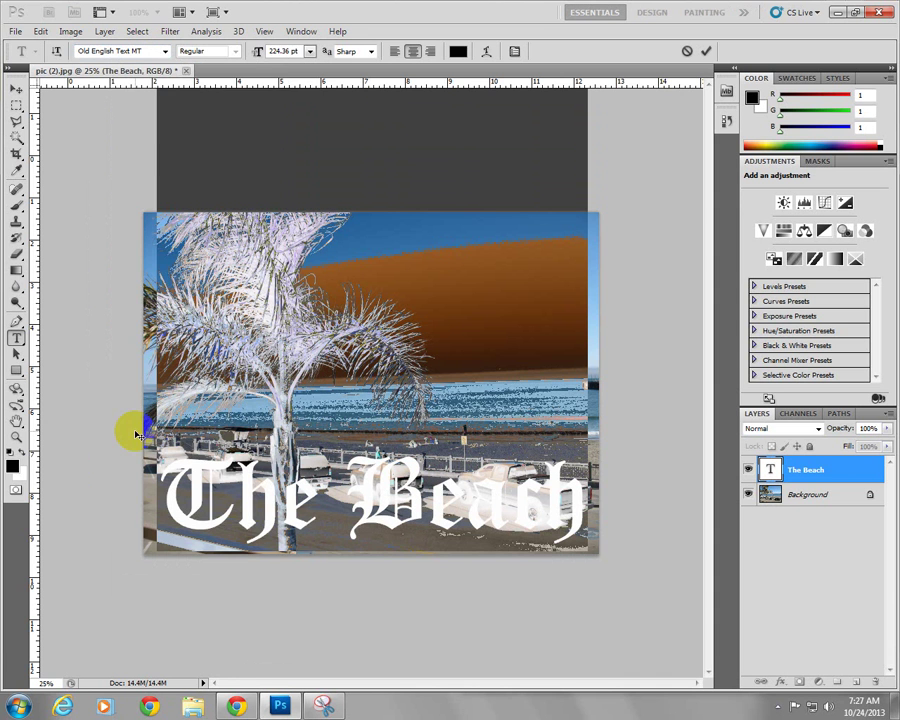
{"action": "left_click", "coordinate": [164, 51]}
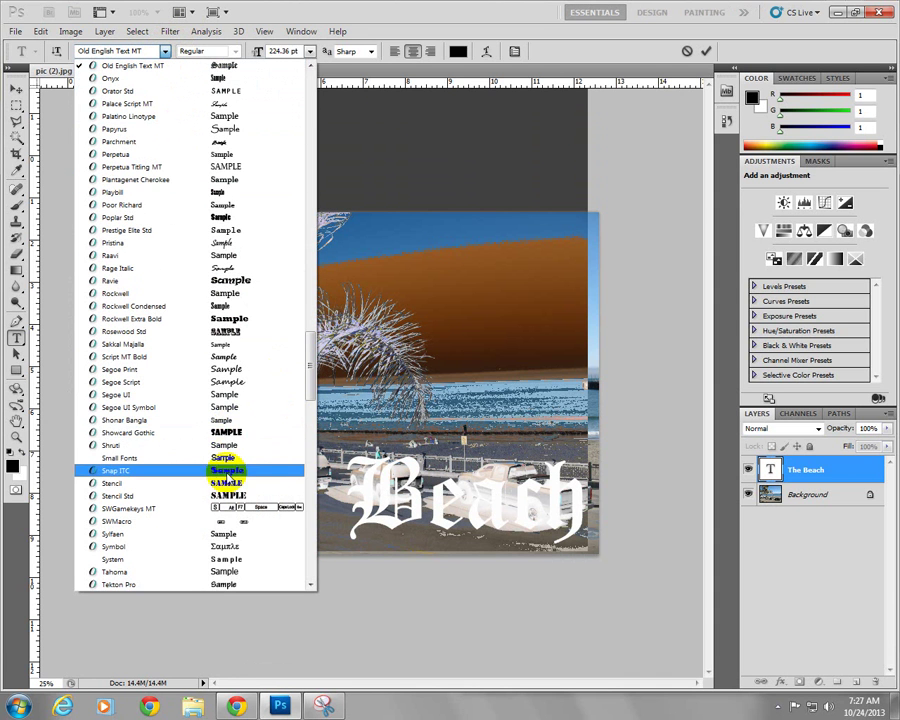
{"action": "left_click", "coordinate": [234, 470]}
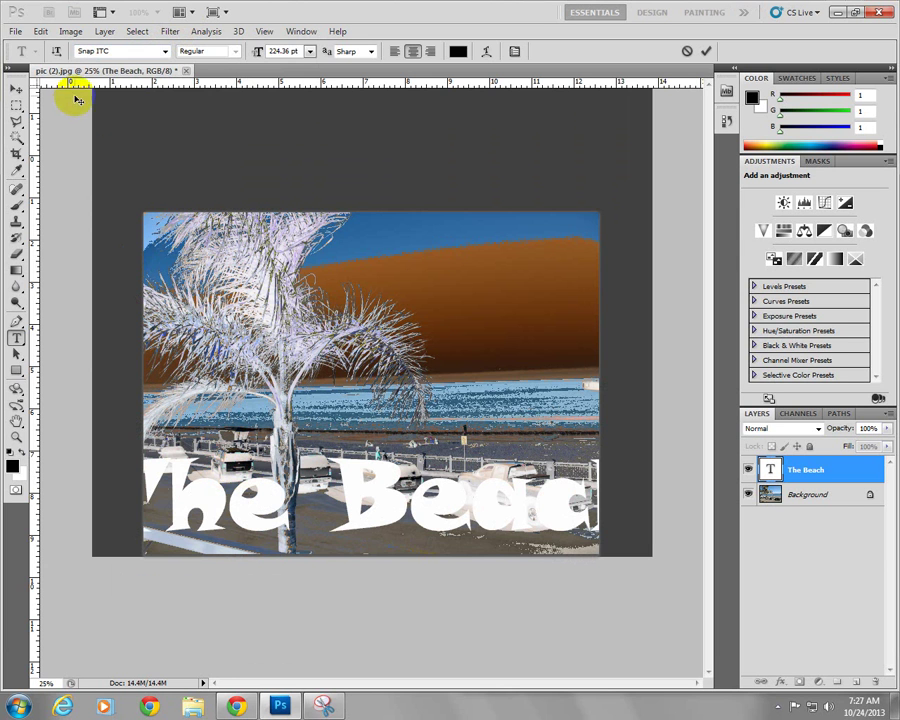
Step: Try 72 pt, revert to 224.36 pt, then scrub the font size down to 175.36 pt
{"action": "left_click", "coordinate": [310, 52]}
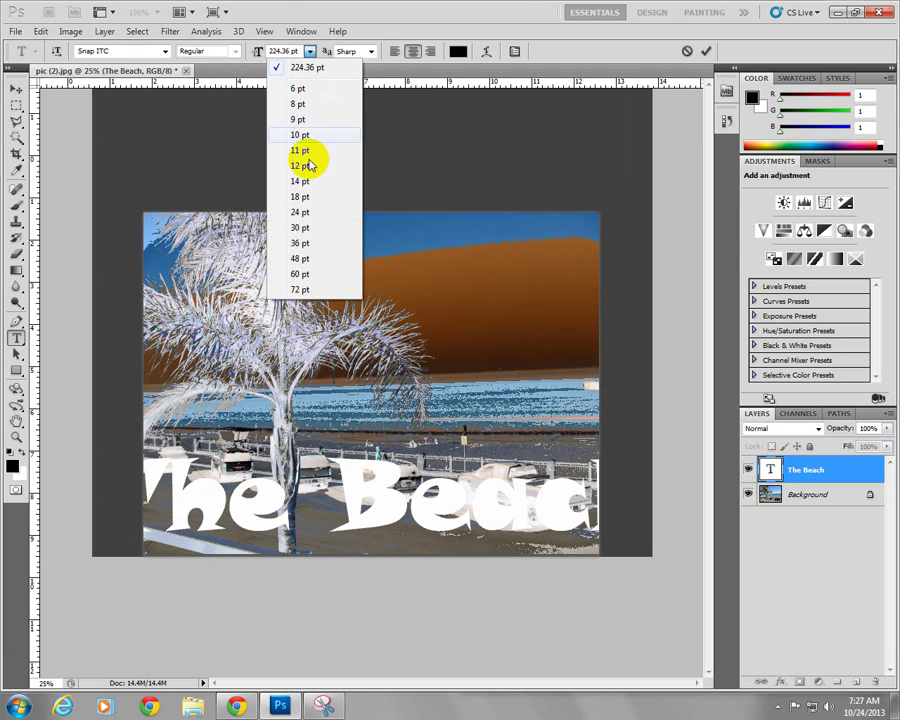
{"action": "left_click", "coordinate": [297, 288]}
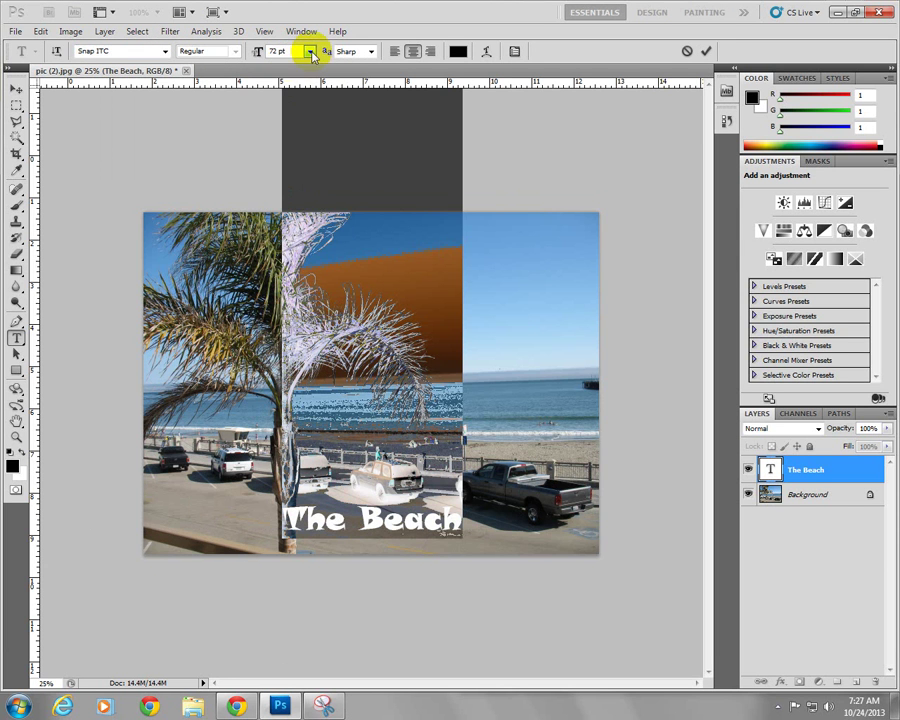
{"action": "left_click", "coordinate": [311, 51]}
{"action": "left_click", "coordinate": [306, 68]}
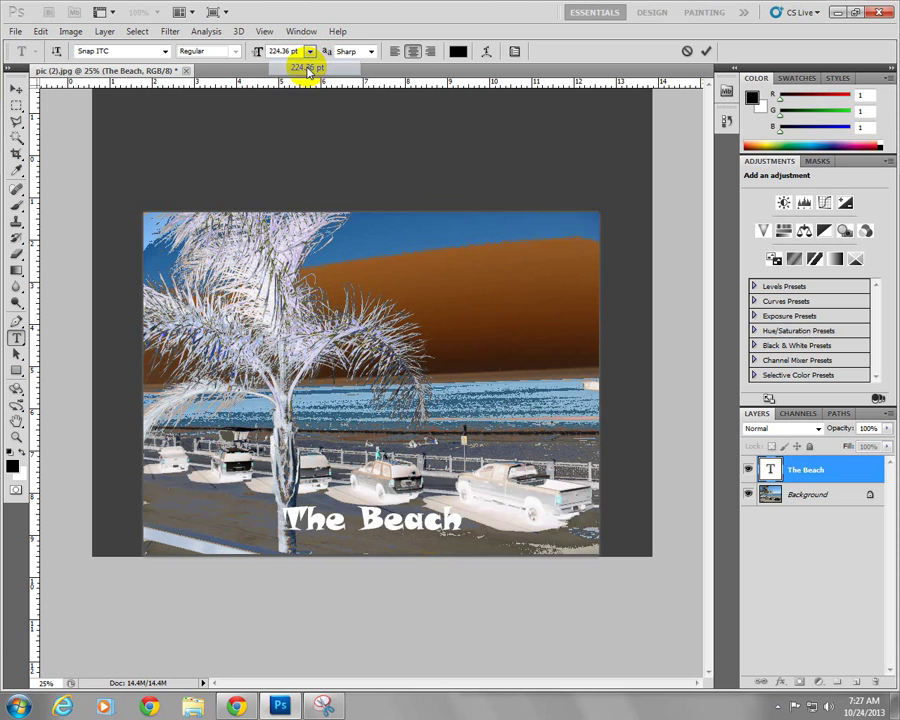
{"action": "left_click", "coordinate": [281, 52]}
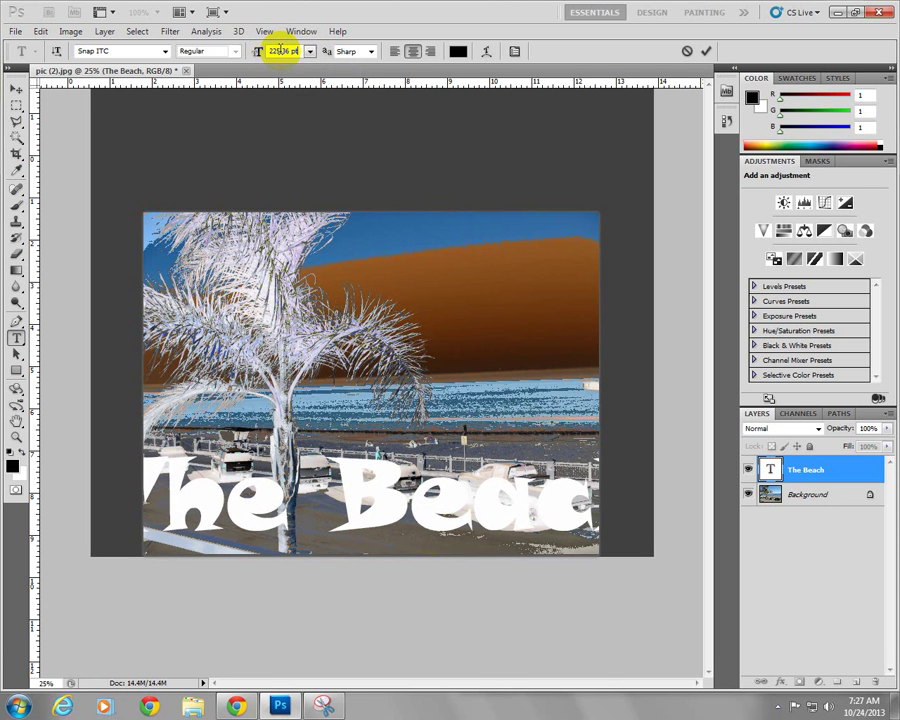
{"action": "scroll", "coordinate": [281, 52], "scroll_direction": "down", "scroll_amount": 20}
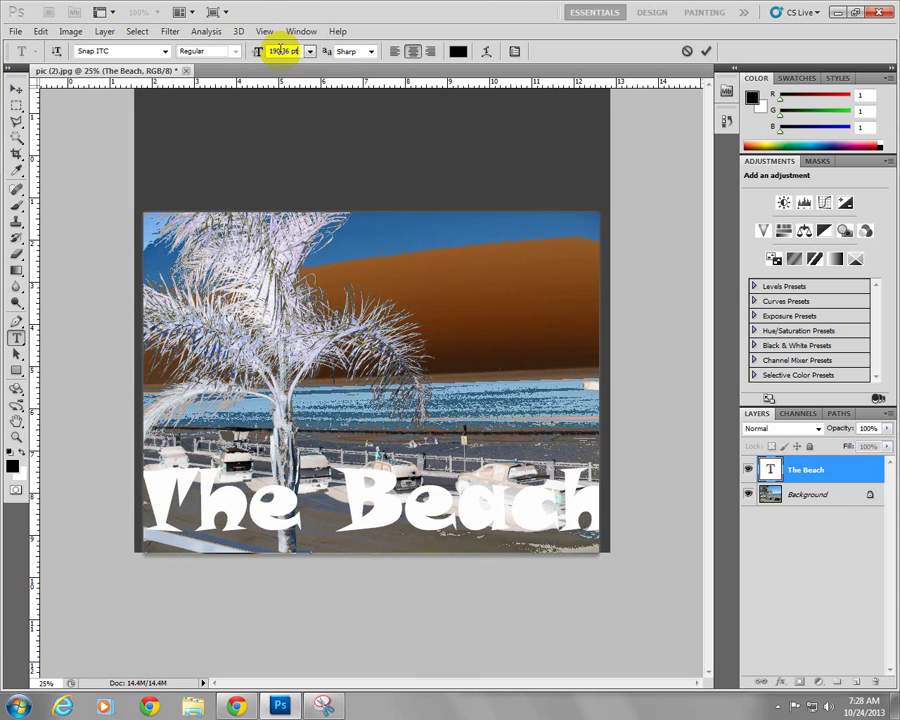
{"action": "scroll", "coordinate": [281, 52], "scroll_direction": "down", "scroll_amount": 13}
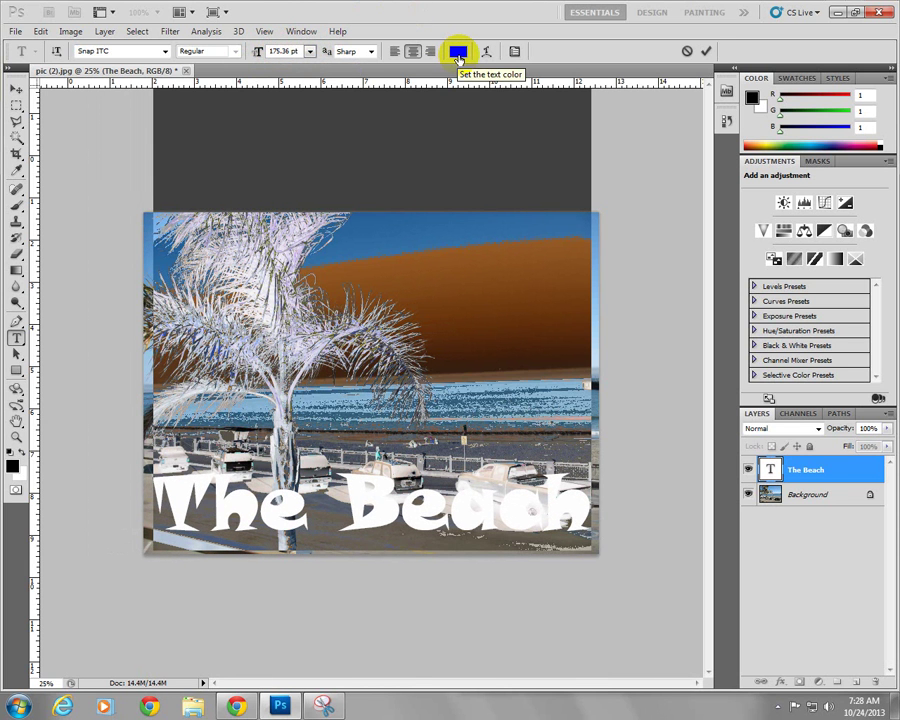
Step: In the text colour picker, sample sky, palm, surf, sand, car and pavement colours from the photo
{"action": "left_click", "coordinate": [459, 53]}
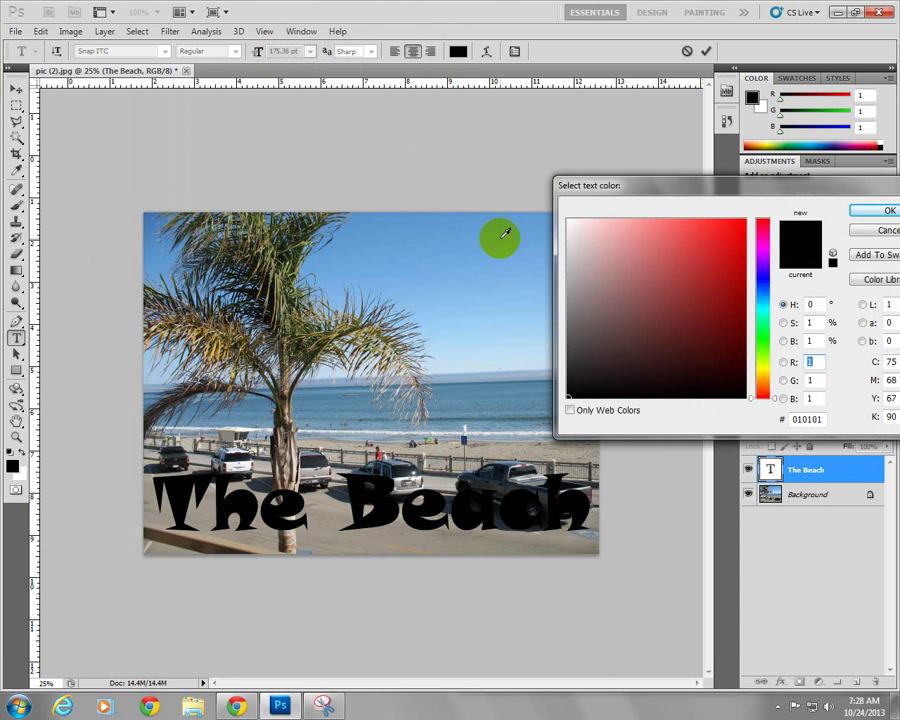
{"action": "left_click", "coordinate": [416, 242]}
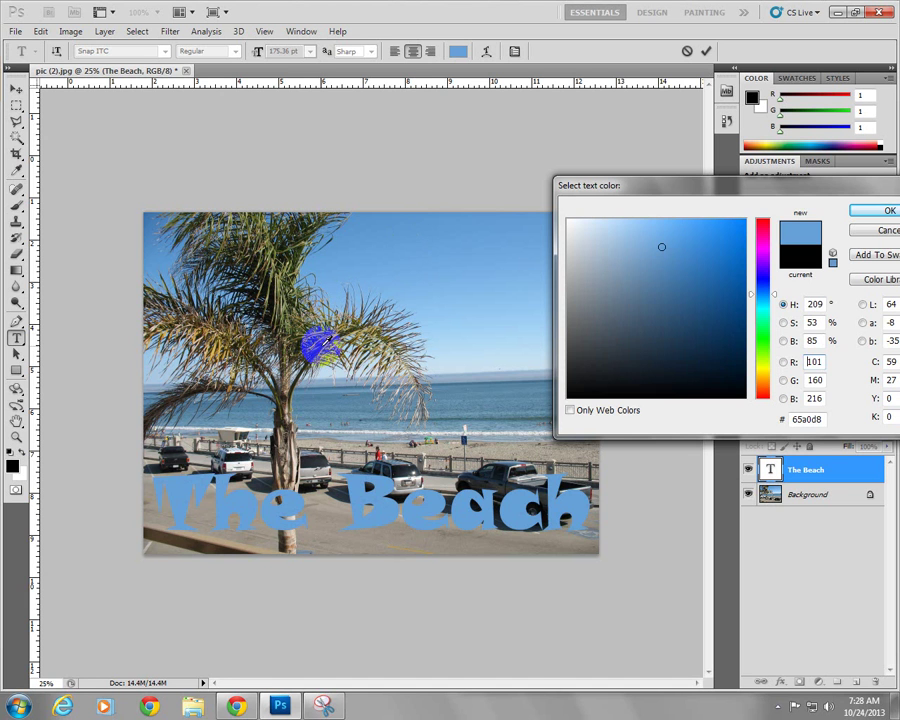
{"action": "left_click", "coordinate": [320, 345]}
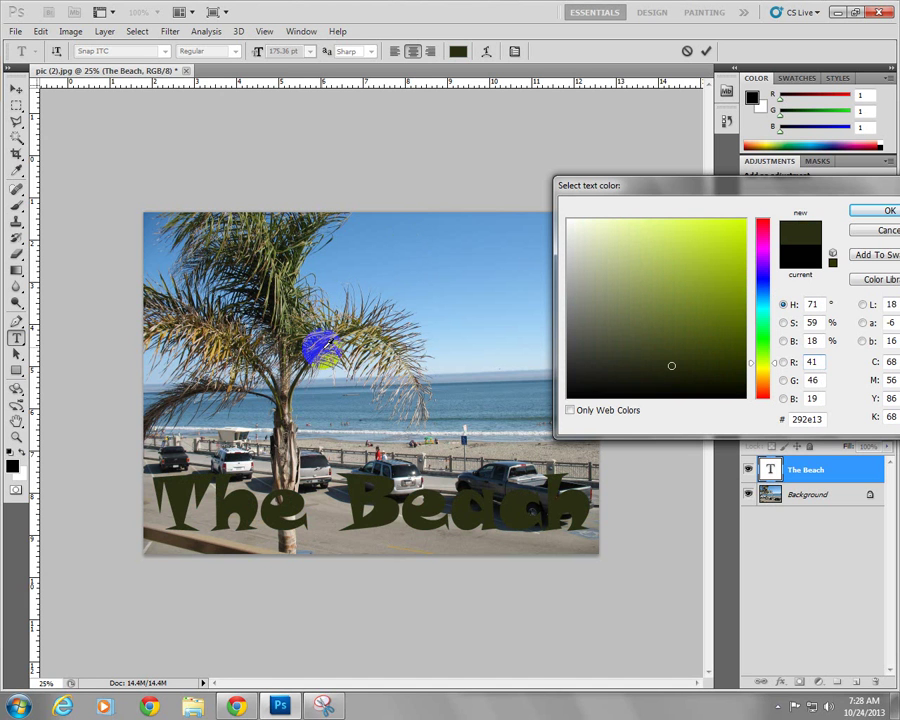
{"action": "left_click", "coordinate": [354, 424]}
{"action": "left_click", "coordinate": [499, 363]}
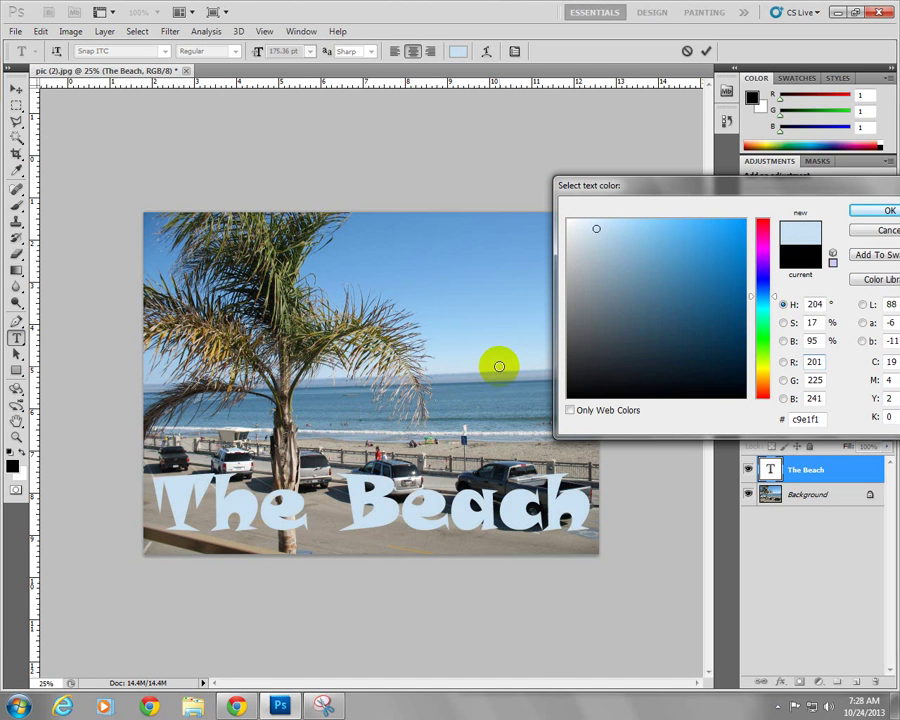
{"action": "left_click", "coordinate": [535, 449]}
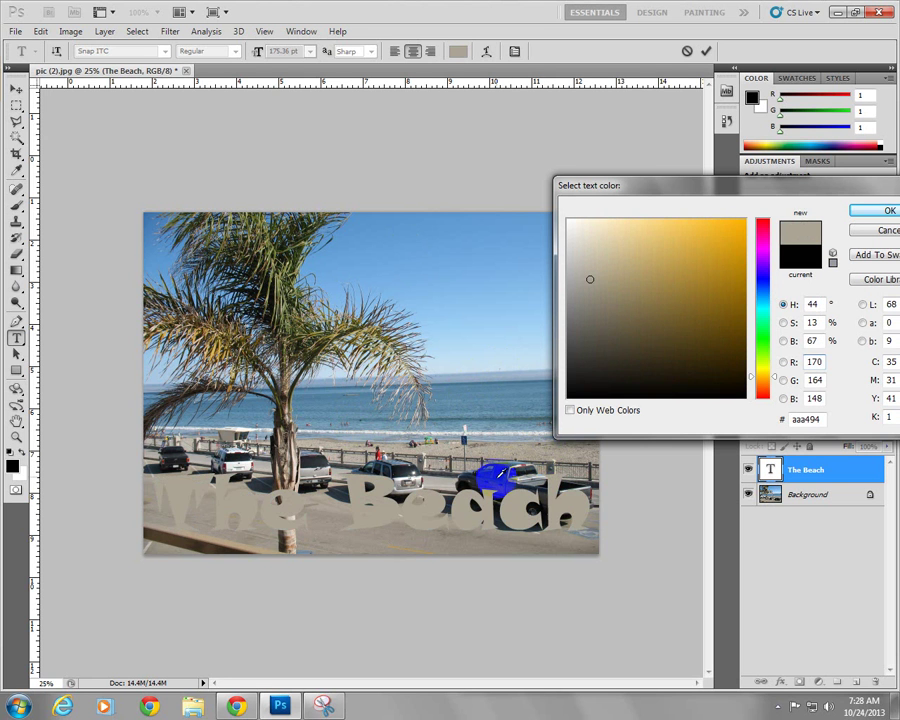
{"action": "left_click", "coordinate": [494, 484]}
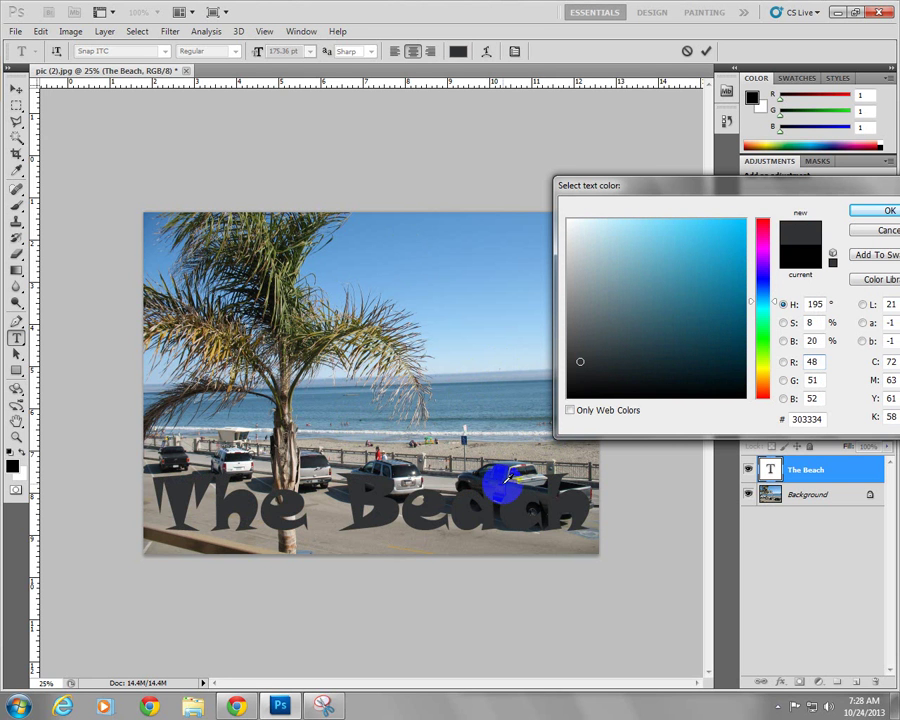
{"action": "left_click", "coordinate": [396, 536]}
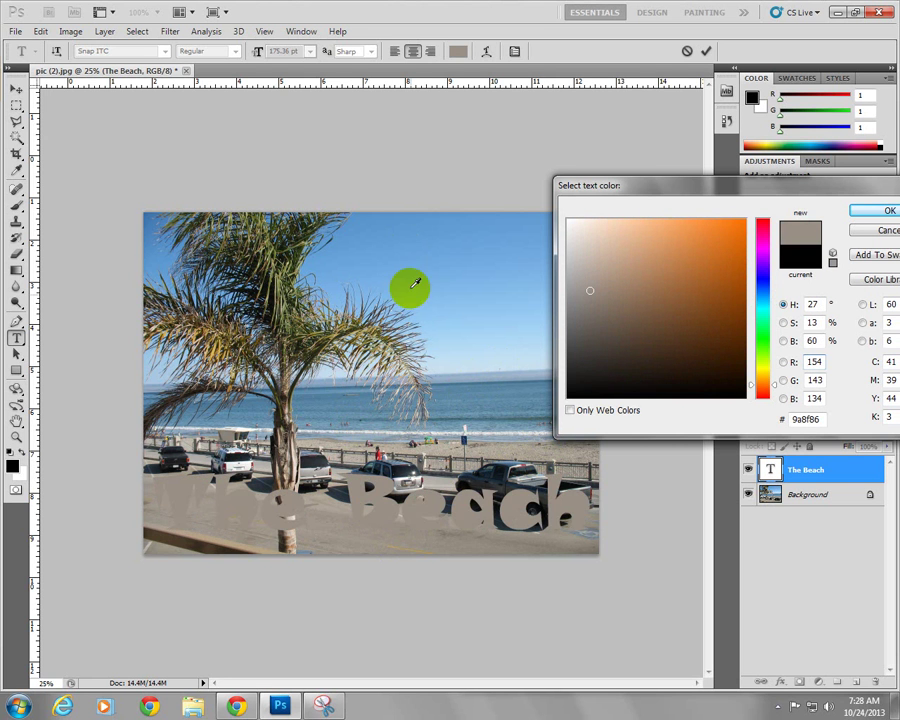
Step: Pick a medium blue from the sky and accept it as the text colour
{"action": "left_click_drag", "start_coordinate": [417, 278], "coordinate": [446, 265]}
{"action": "left_click_drag", "start_coordinate": [662, 190], "coordinate": [536, 146]}
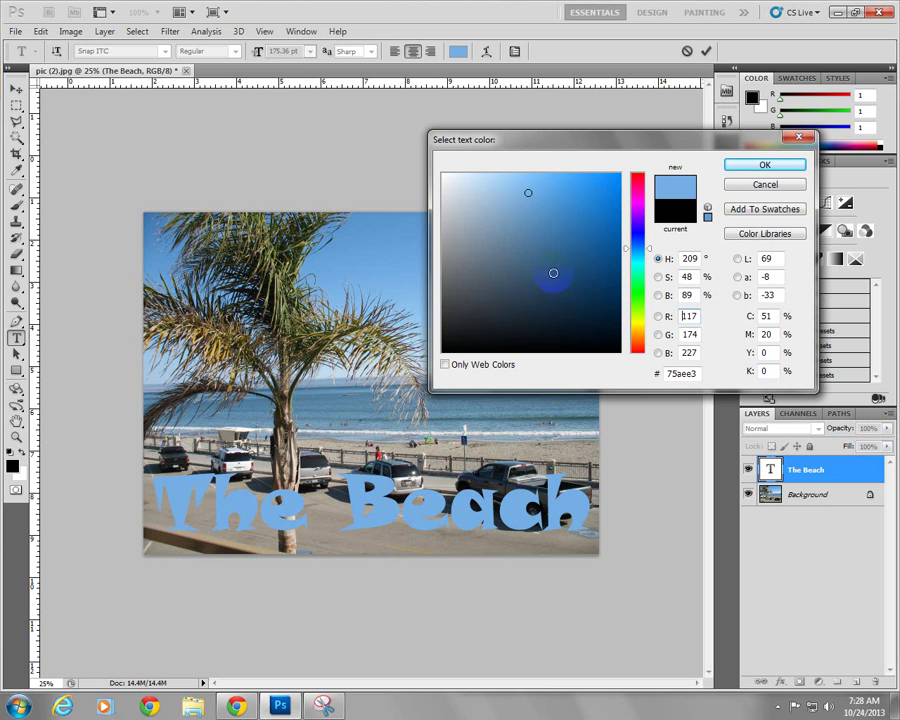
{"action": "left_click", "coordinate": [762, 167]}
Step: Switch to the Move tool to commit the 'The Beach' text edit
{"action": "left_click", "coordinate": [18, 92]}
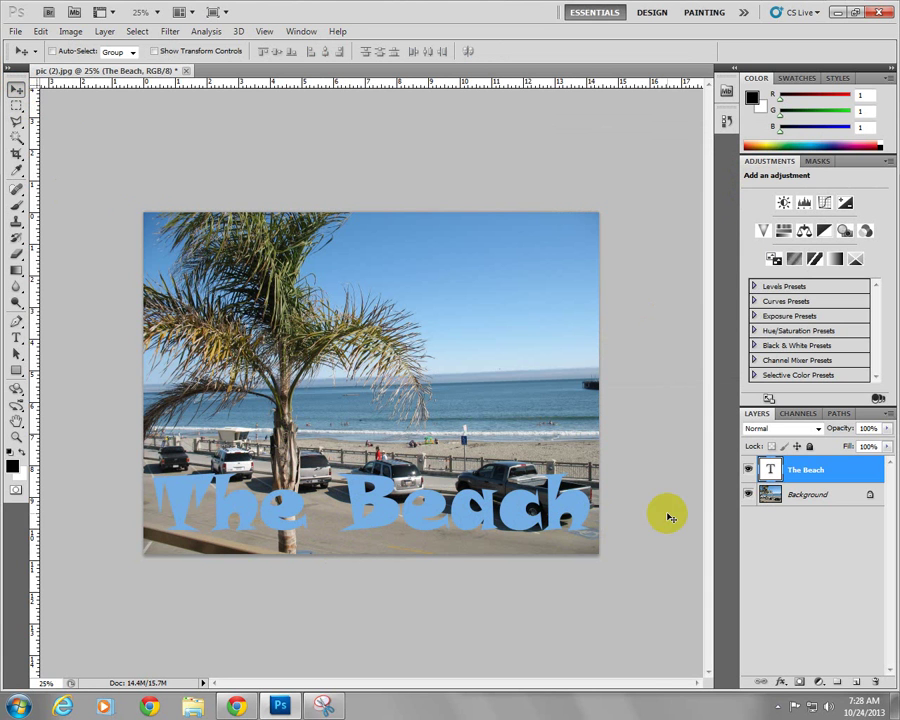
Step: Open Layer Style for The Beach layer and add a drop shadow, pushing its distance to 9 px
{"action": "double_click", "coordinate": [846, 473]}
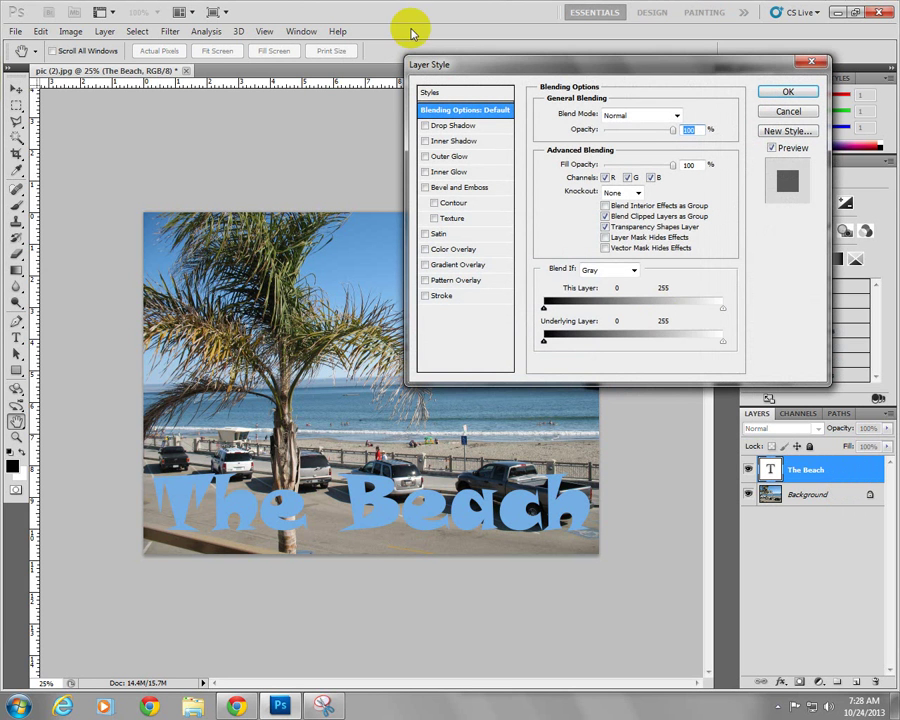
{"action": "left_click_drag", "start_coordinate": [488, 68], "coordinate": [560, 34]}
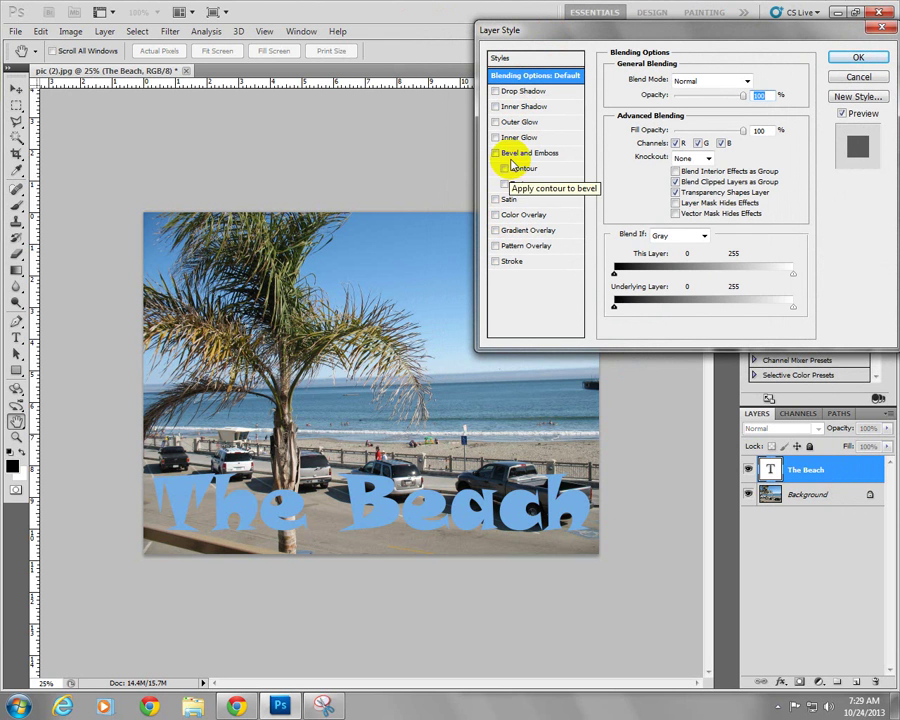
{"action": "left_click", "coordinate": [508, 94]}
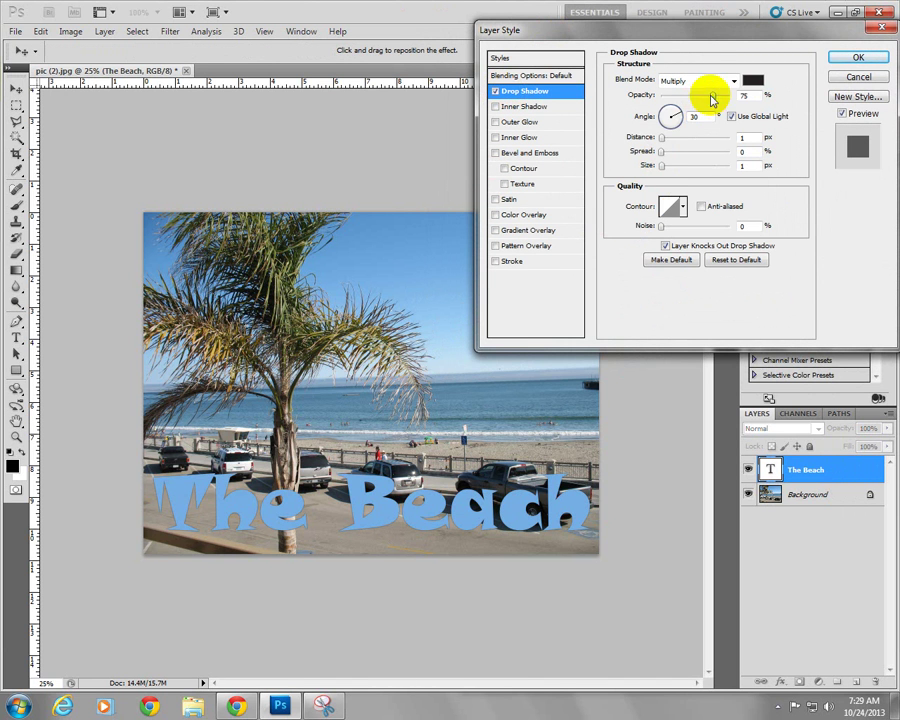
{"action": "left_click_drag", "start_coordinate": [661, 140], "coordinate": [676, 167]}
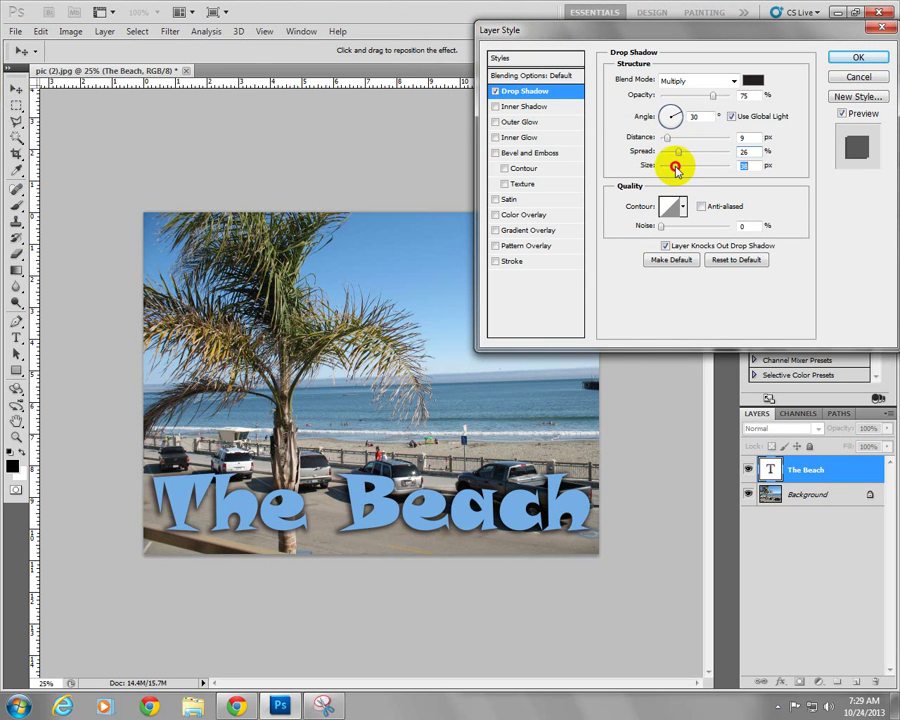
Step: Turn off Drop Shadow, set Bevel and Emboss to 16 px size and 184% depth, then untick it
{"action": "left_click", "coordinate": [494, 91]}
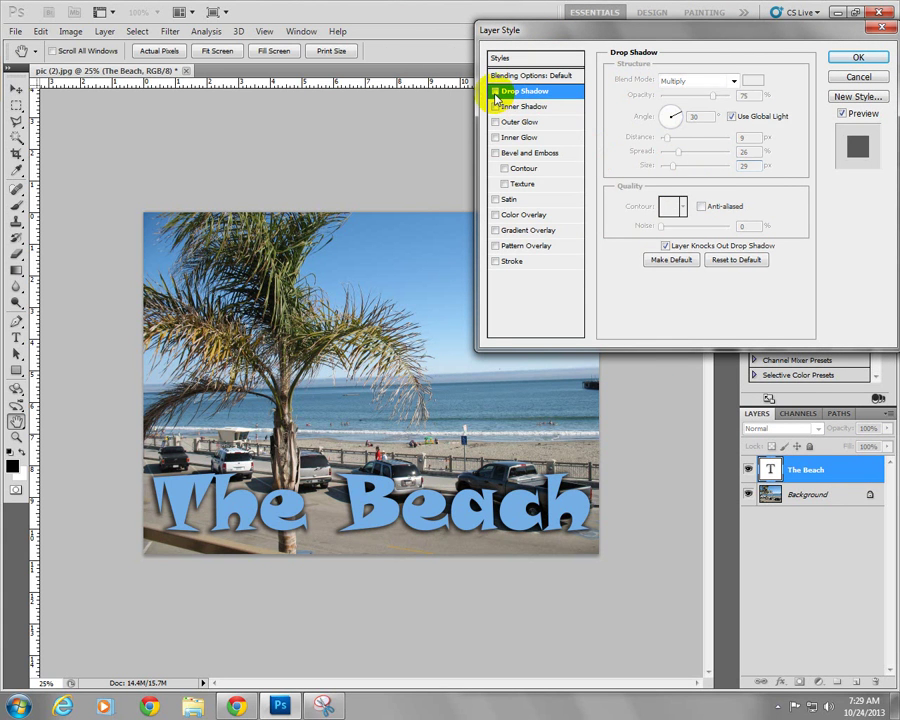
{"action": "left_click", "coordinate": [508, 155]}
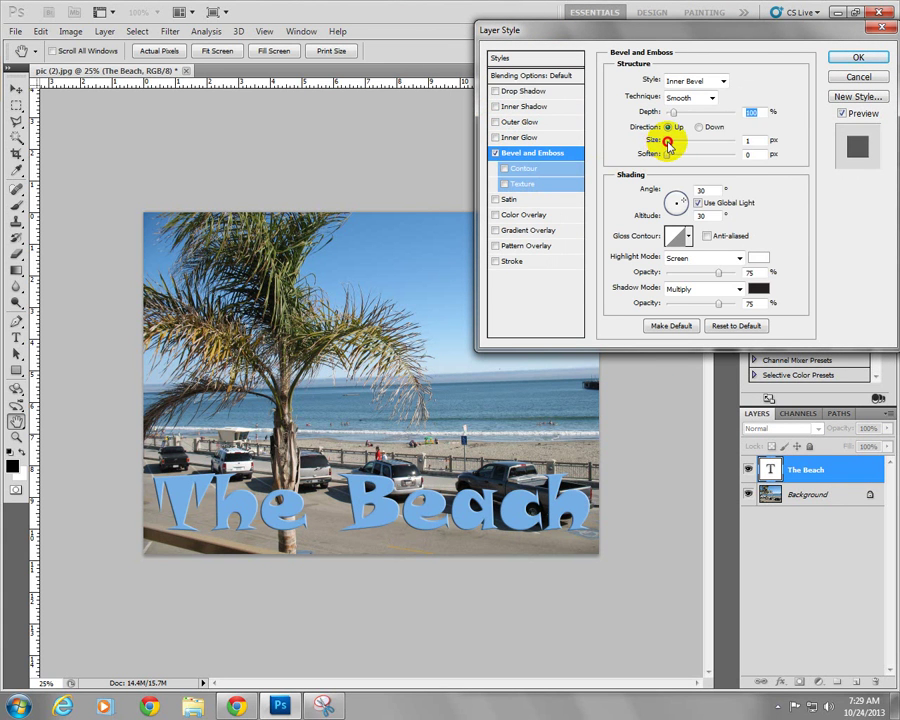
{"action": "left_click_drag", "start_coordinate": [673, 143], "coordinate": [647, 152]}
{"action": "left_click_drag", "start_coordinate": [676, 115], "coordinate": [680, 117]}
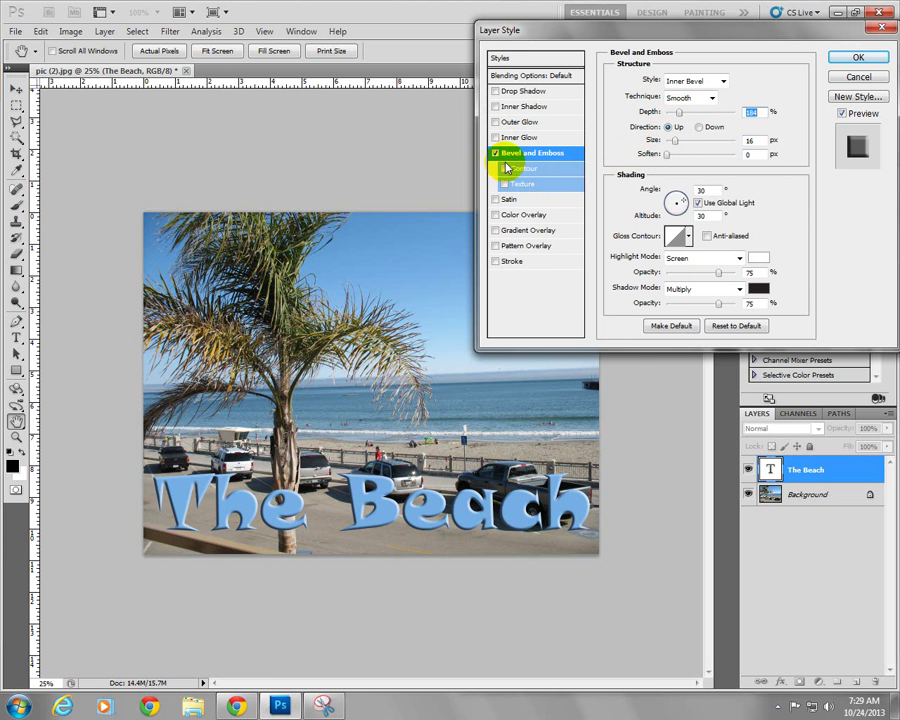
{"action": "left_click", "coordinate": [494, 153]}
Step: Add a 10 px stroke outline around the text
{"action": "left_click", "coordinate": [510, 262]}
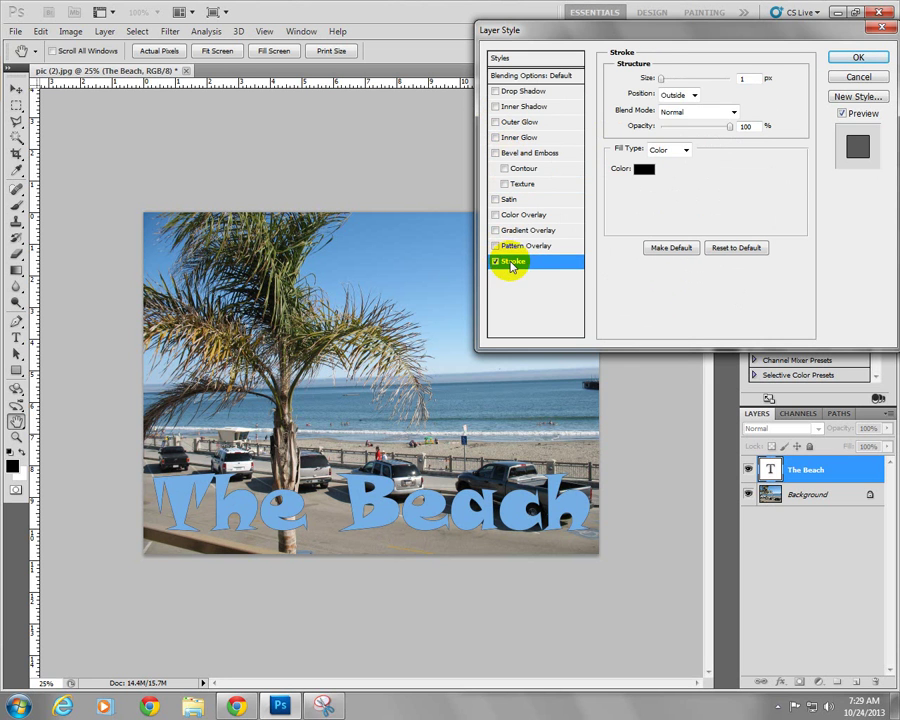
{"action": "left_click", "coordinate": [662, 81]}
{"action": "left_click_drag", "start_coordinate": [662, 81], "coordinate": [668, 83]}
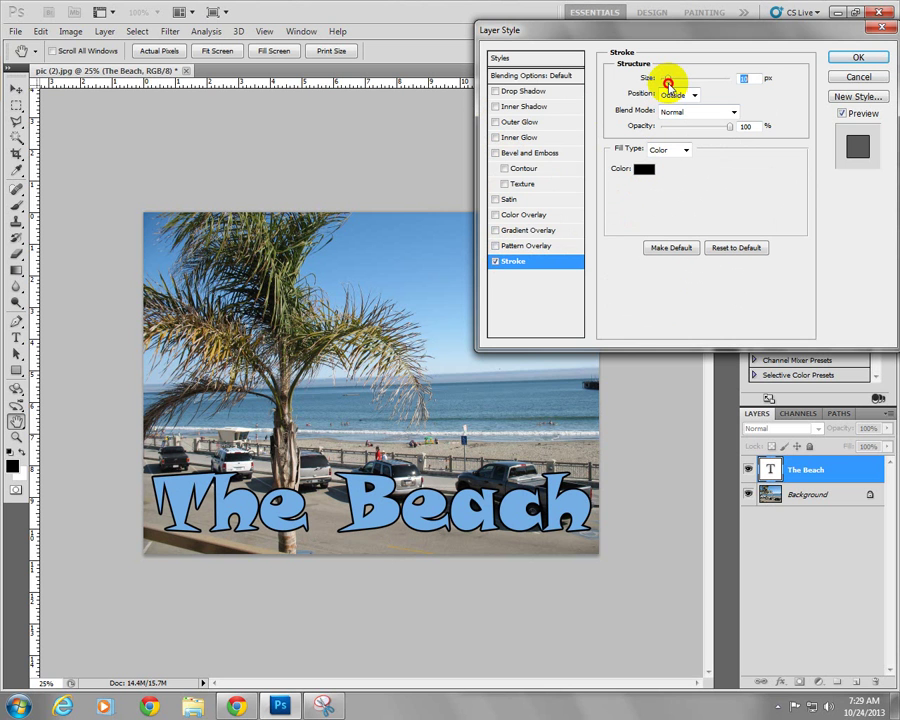
Step: Try olive and sandy beige outline colours, cancel back to black, and switch the stroke off
{"action": "left_click", "coordinate": [641, 170]}
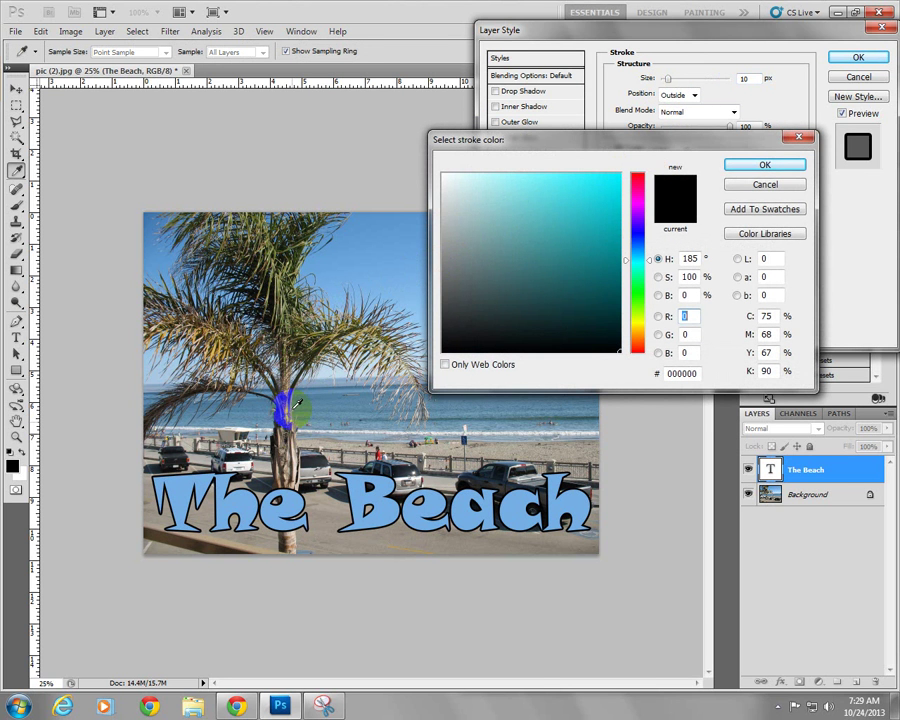
{"action": "left_click", "coordinate": [316, 350]}
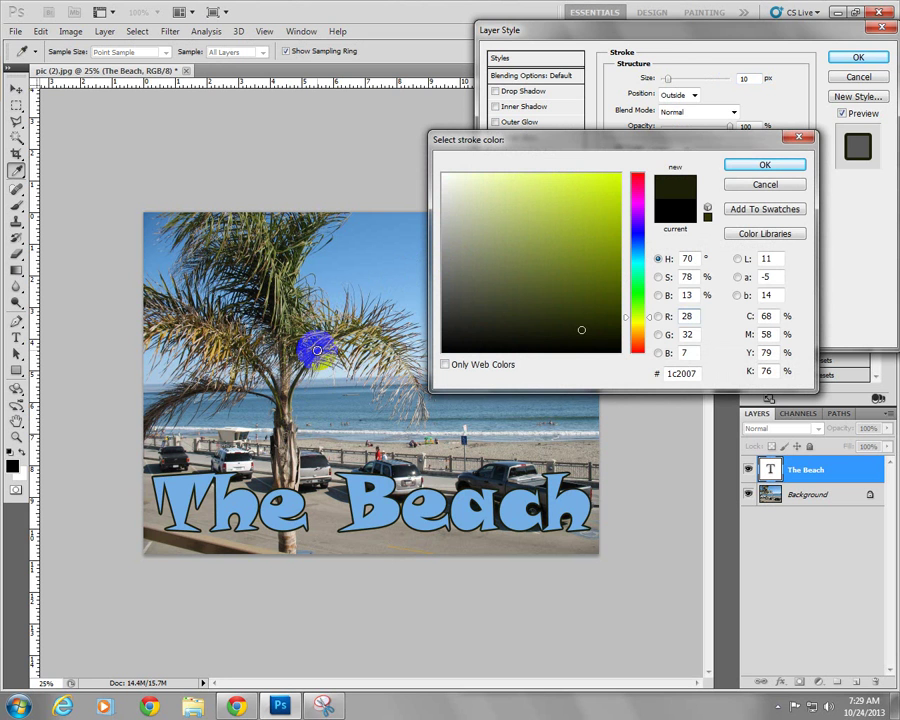
{"action": "left_click", "coordinate": [424, 436]}
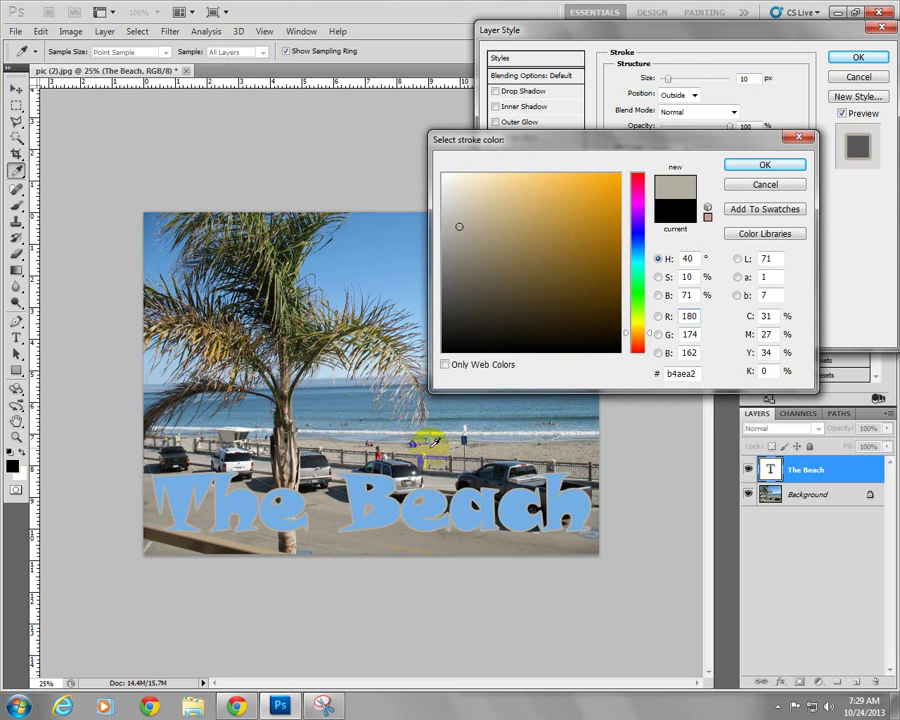
{"action": "left_click", "coordinate": [760, 186]}
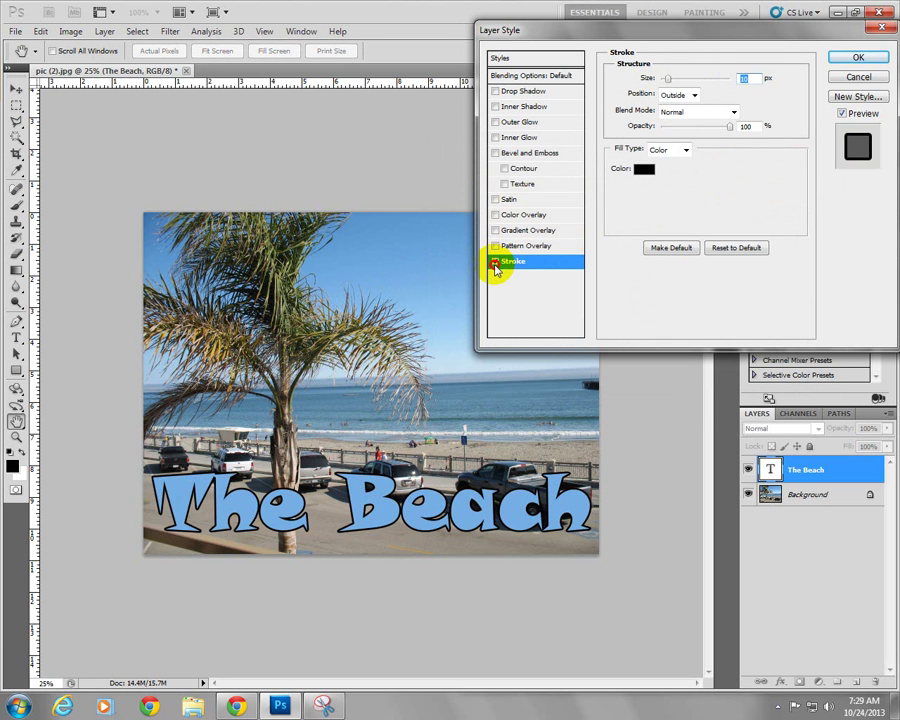
{"action": "left_click", "coordinate": [495, 262]}
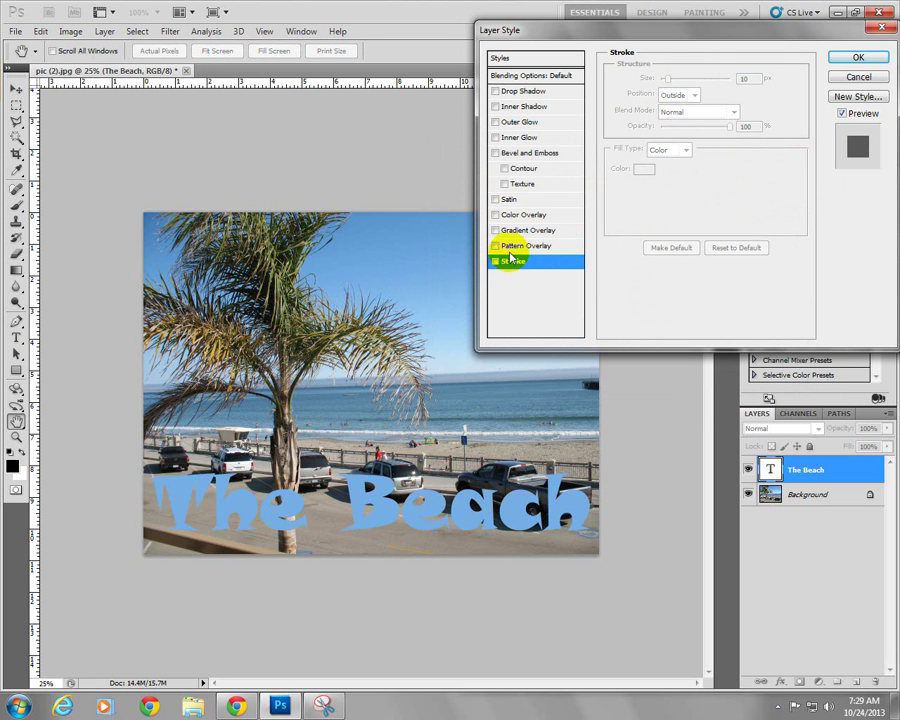
Step: Briefly try Inner Shadow, then enable Drop Shadow and Bevel and Emboss and apply with OK
{"action": "left_click", "coordinate": [520, 107]}
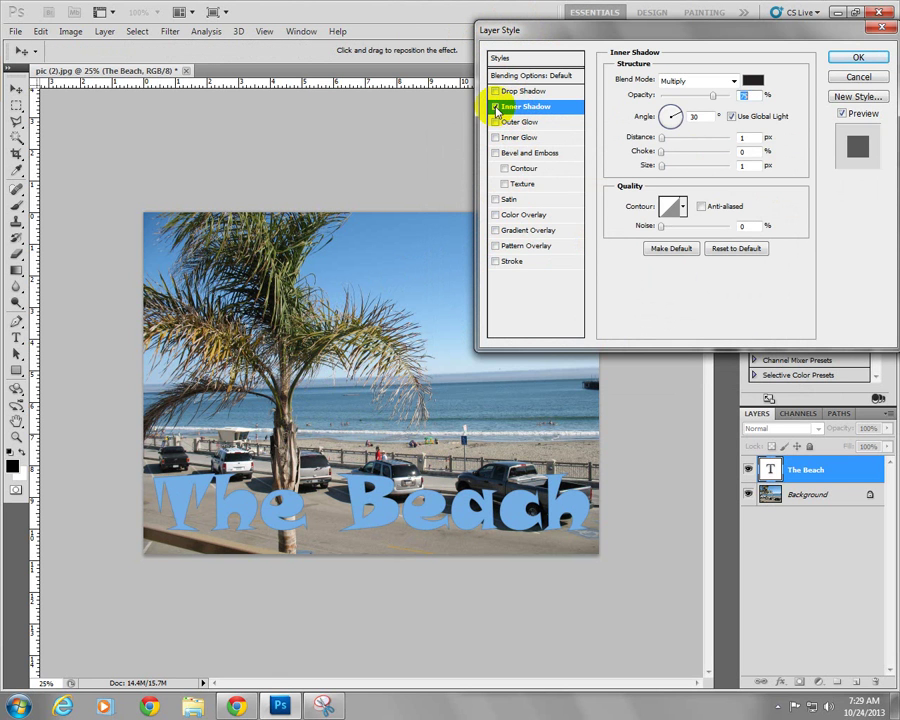
{"action": "left_click", "coordinate": [493, 107]}
{"action": "left_click", "coordinate": [501, 93]}
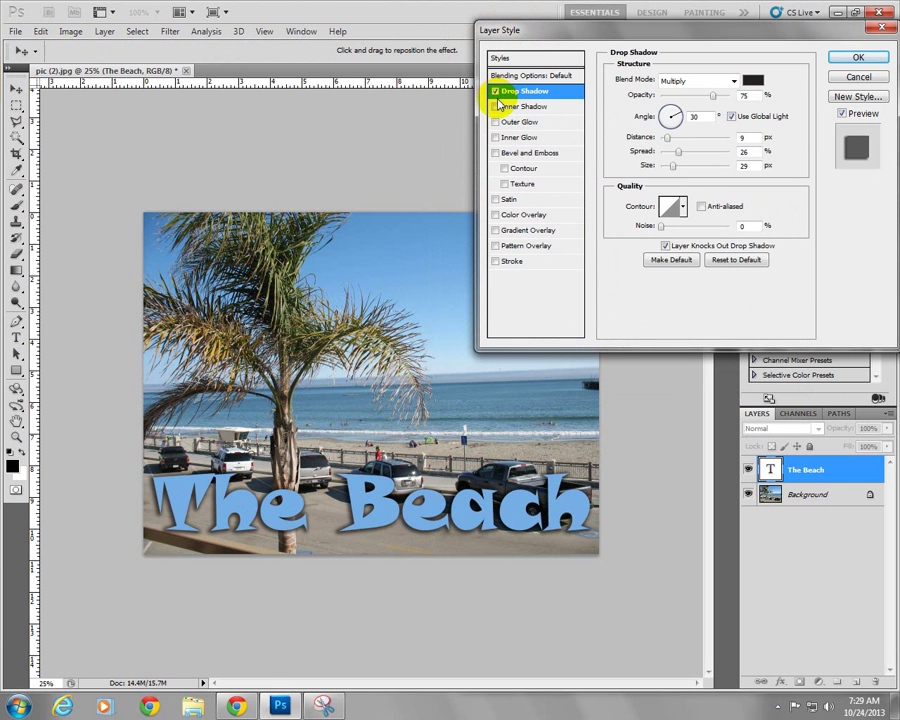
{"action": "left_click", "coordinate": [494, 153]}
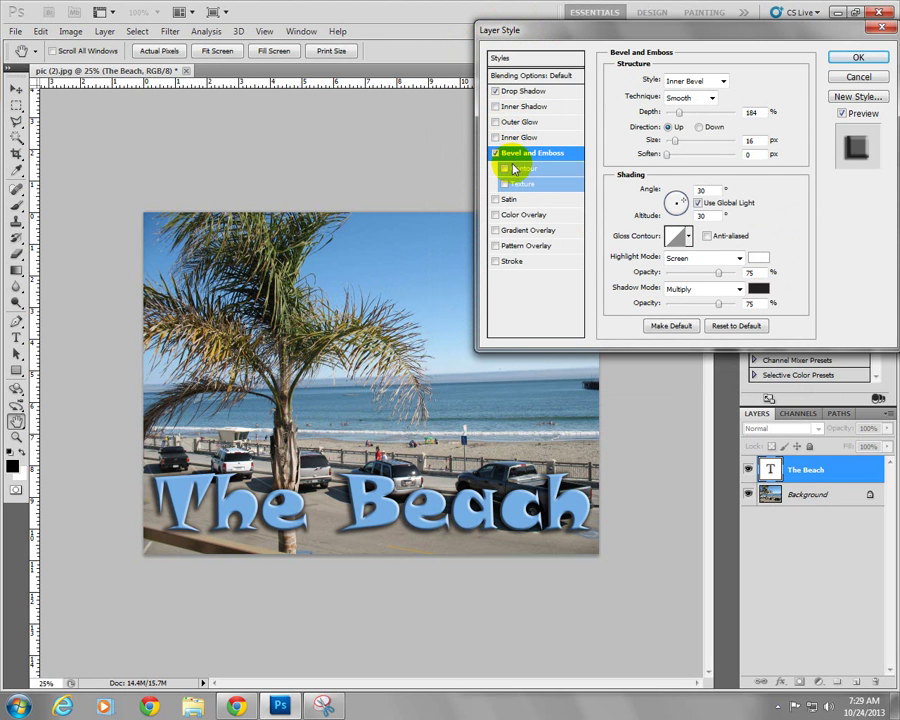
{"action": "left_click", "coordinate": [855, 60]}
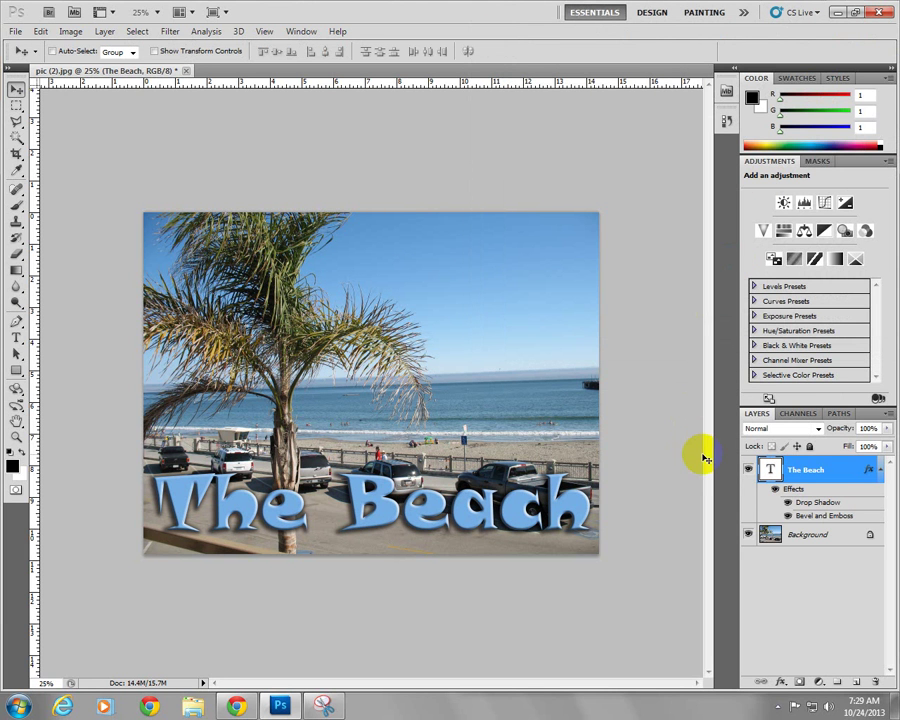
Step: Toggle The Beach's drop shadow and bevel effects off and on three times, then reopen its Layer Style dialog
{"action": "left_click", "coordinate": [774, 494]}
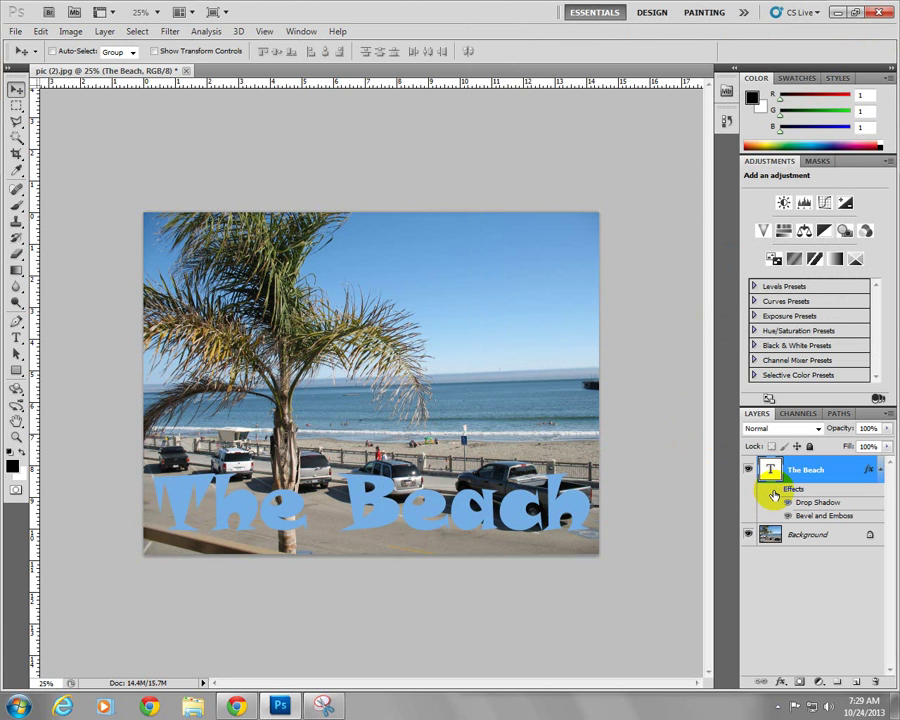
{"action": "left_click", "coordinate": [774, 495]}
{"action": "left_click", "coordinate": [774, 495]}
{"action": "left_click", "coordinate": [775, 494]}
{"action": "left_click", "coordinate": [775, 494]}
{"action": "left_click", "coordinate": [775, 494]}
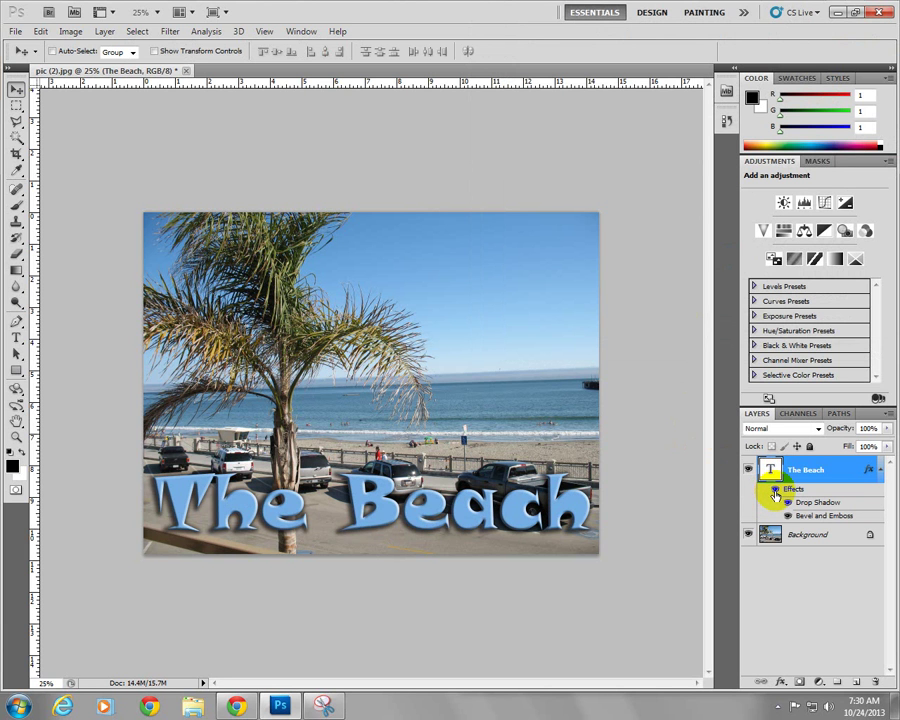
{"action": "double_click", "coordinate": [845, 474]}
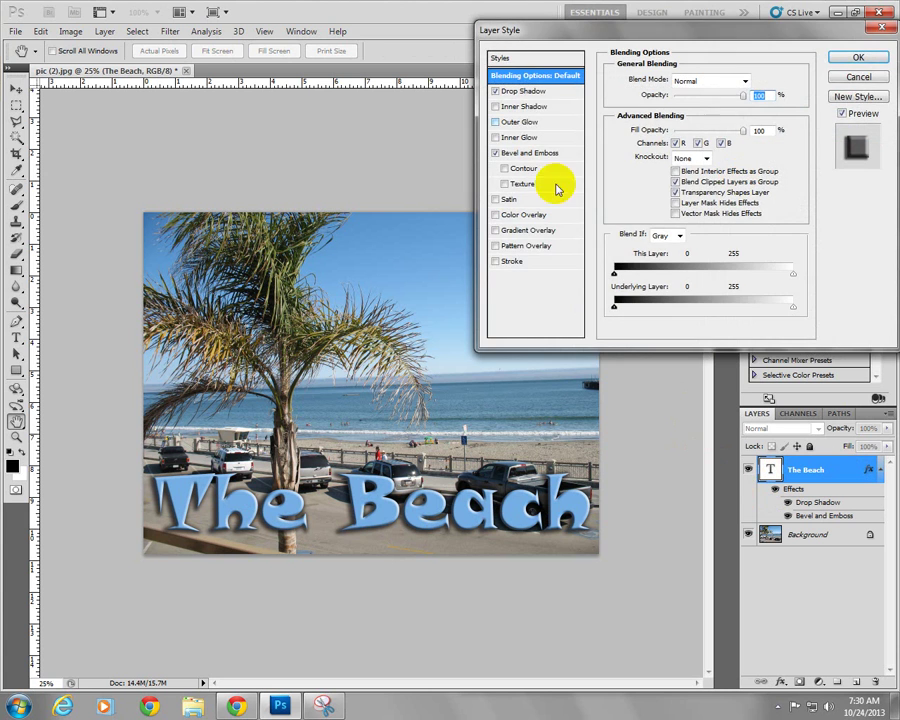